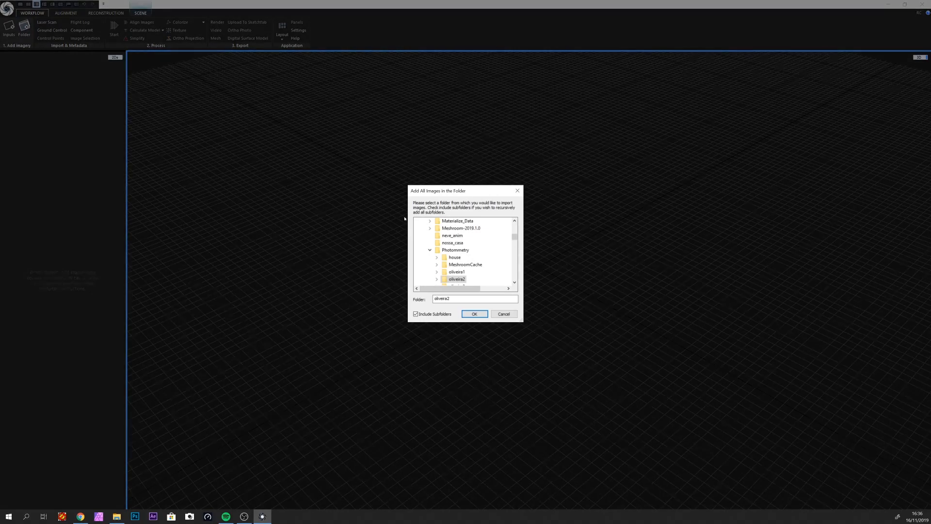
Import all images from the oliveira2 folder, including its subfolders, and align them.
double_click(457, 279)
click(474, 314)
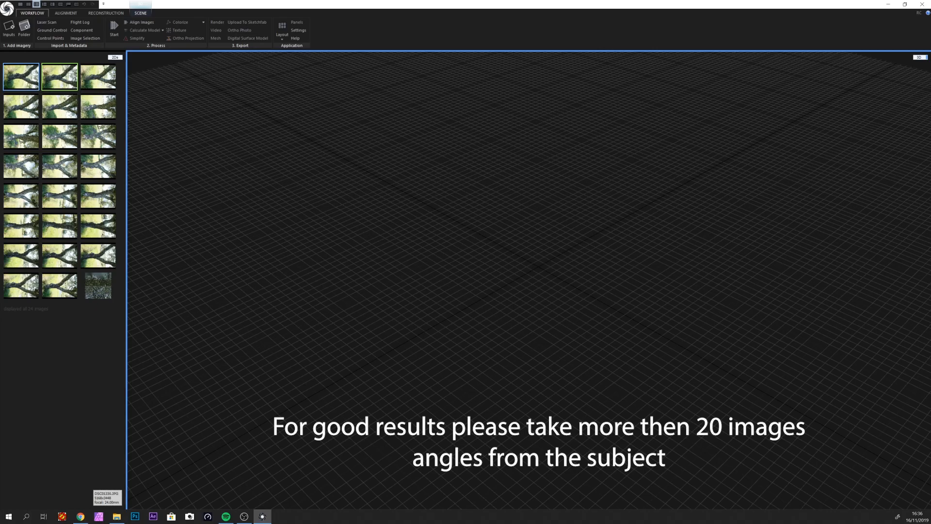
click(152, 29)
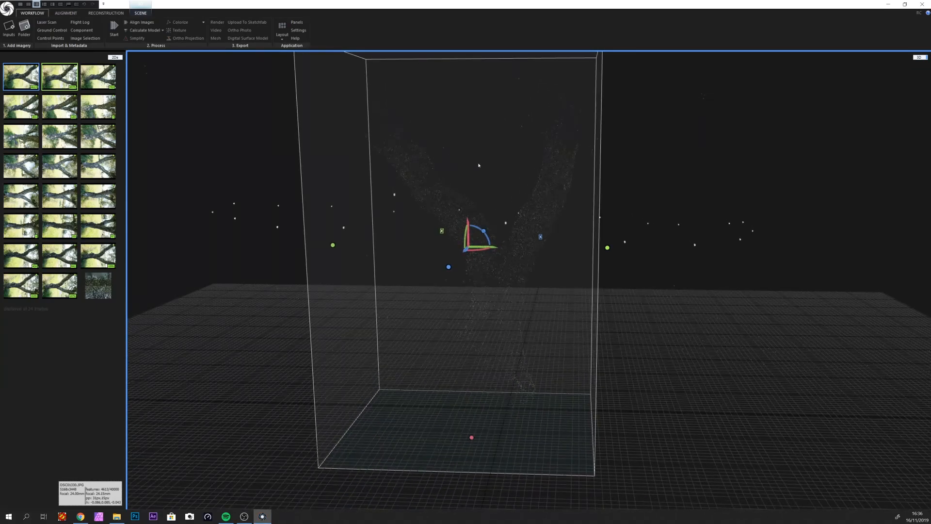
Shrink the reconstruction region so its side and base fit closer around the tree's point cloud.
drag(452, 167, 483, 185)
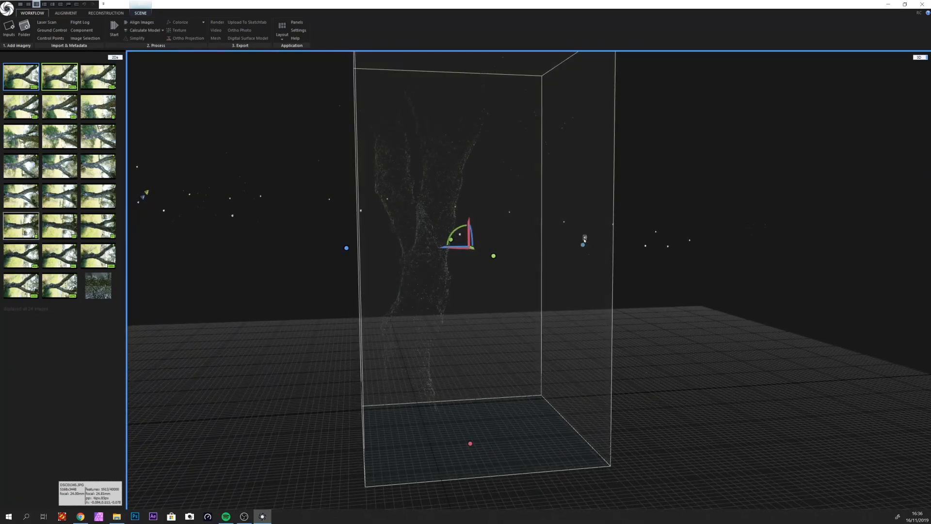
drag(582, 237, 491, 230)
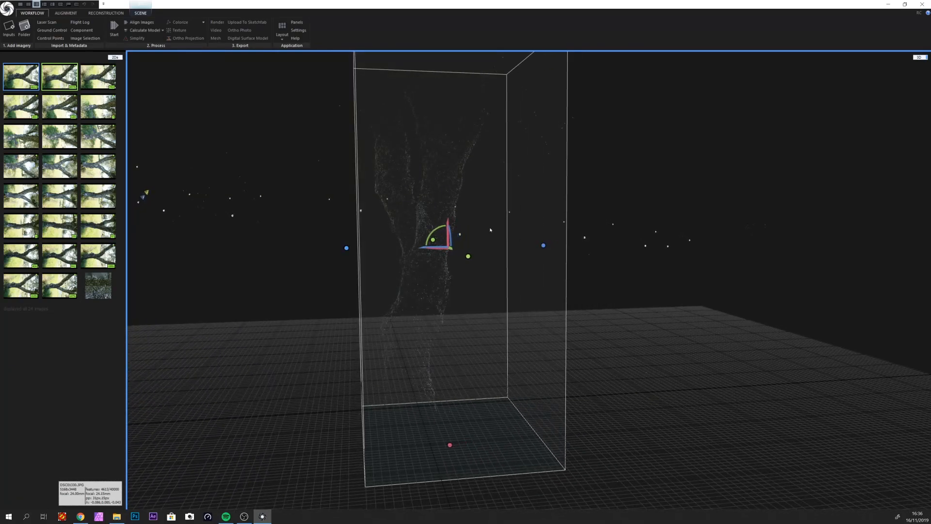
scroll(481, 226, down, 5)
scroll(481, 226, up, 4)
drag(543, 199, 413, 116)
mouse_move(576, 154)
mouse_down()
mouse_move(555, 167)
mouse_move(560, 151)
mouse_up()
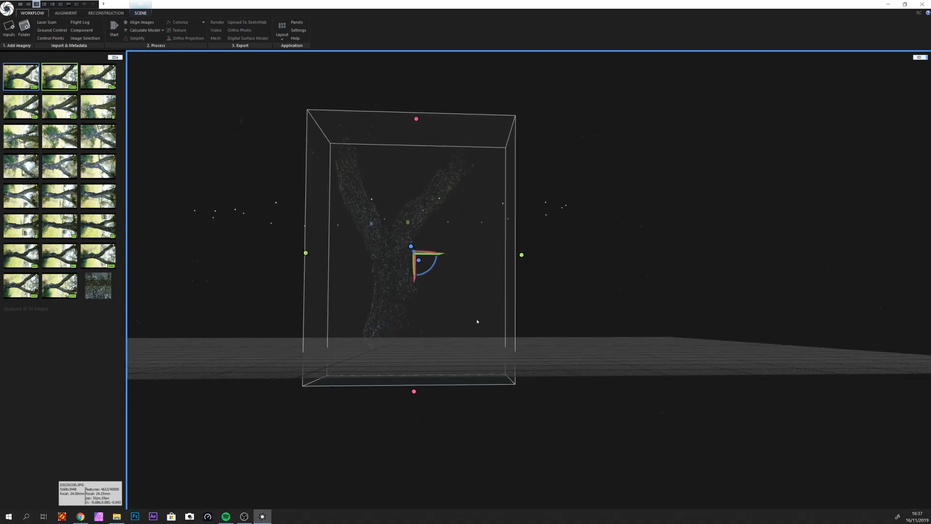
drag(414, 391, 405, 362)
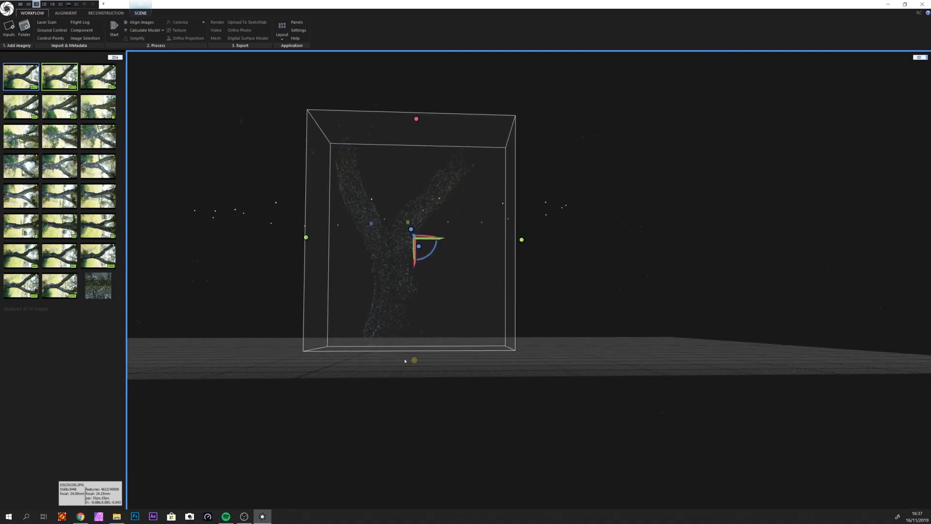
drag(552, 286, 356, 239)
drag(517, 259, 493, 193)
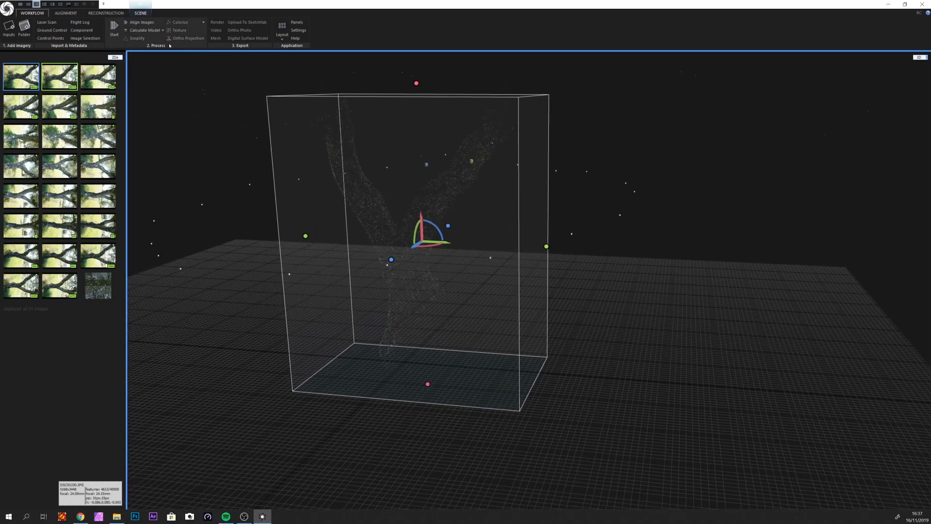
Calculate the tree model in high quality and colorize its vertices.
click(162, 30)
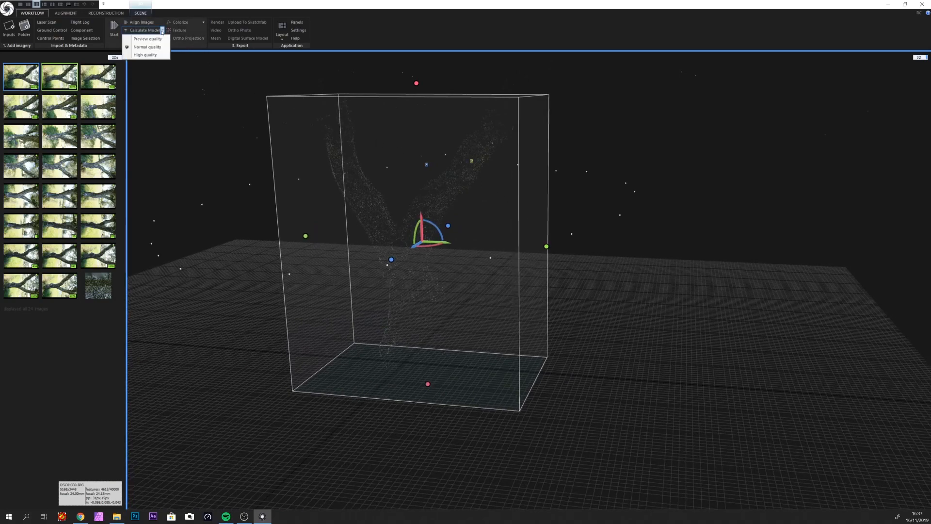
click(154, 55)
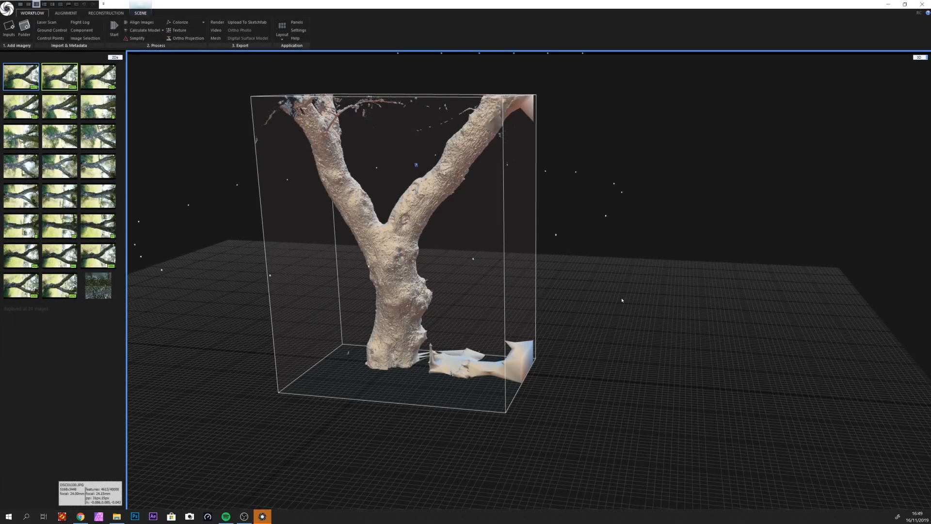
drag(615, 303, 664, 334)
drag(476, 323, 444, 279)
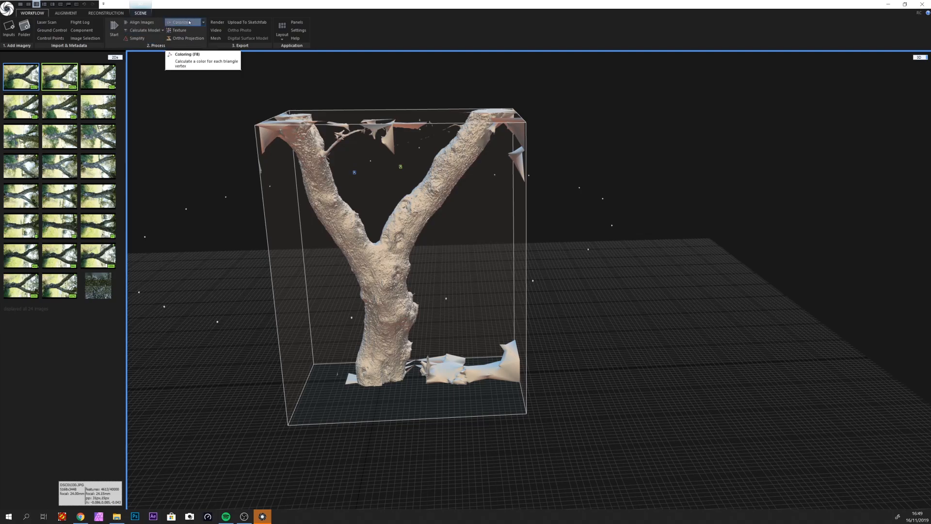
click(201, 23)
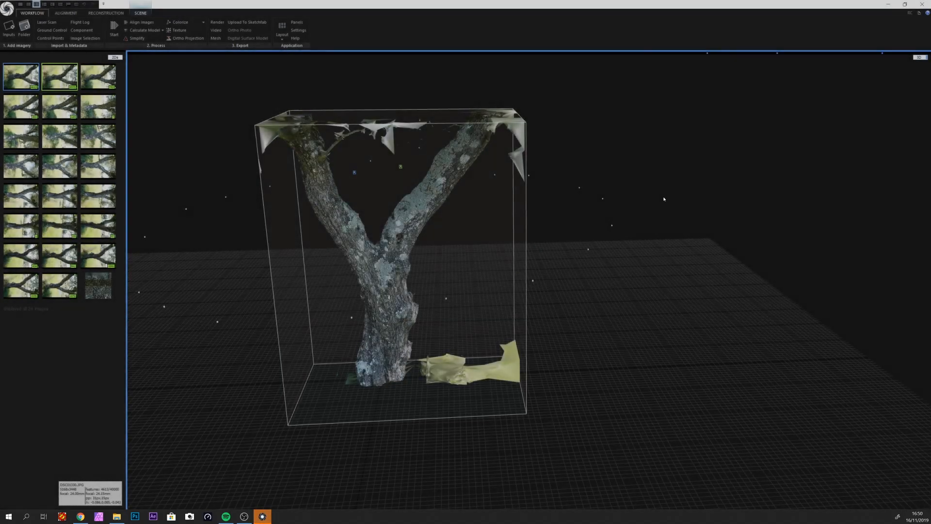
Generate the texture for the colorized tree model.
scroll(699, 214, up, 3)
drag(699, 214, 452, 244)
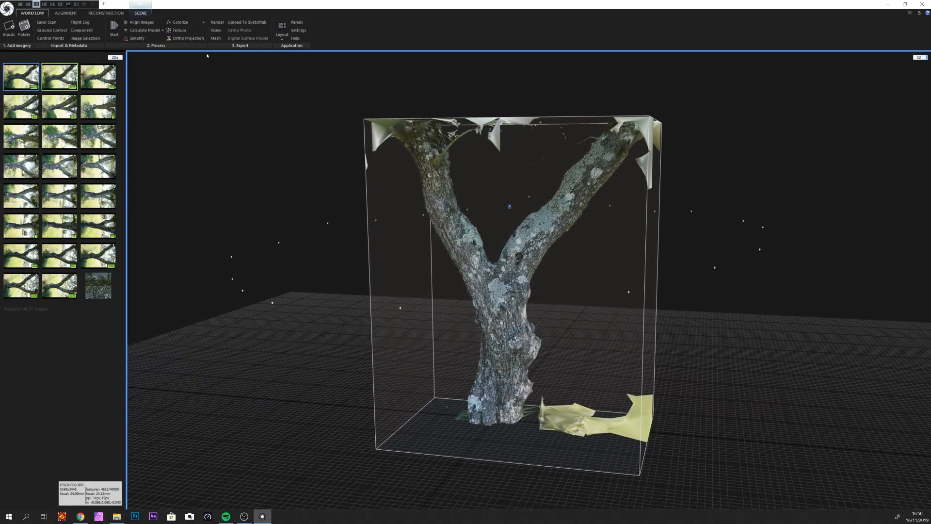
click(199, 32)
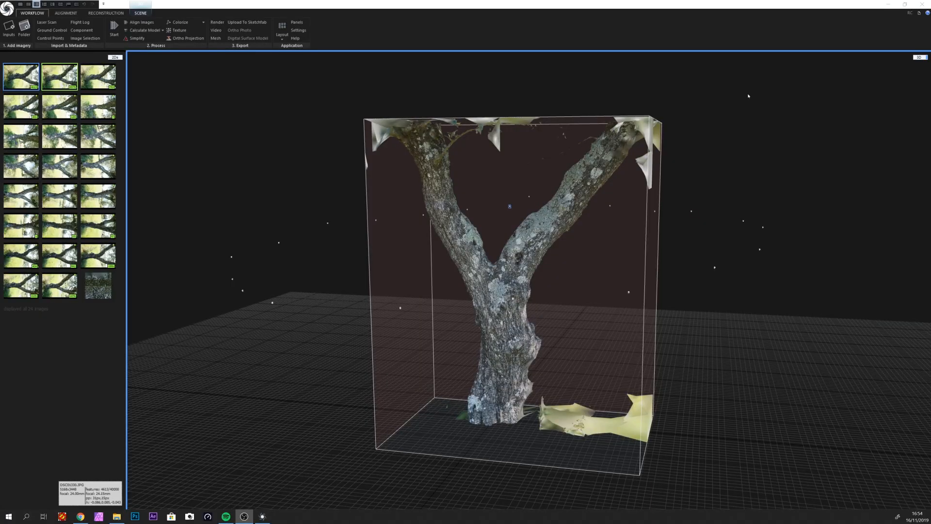
mouse_move(768, 219)
mouse_down()
mouse_move(748, 218)
mouse_move(756, 221)
mouse_up()
scroll(756, 220, down, 1)
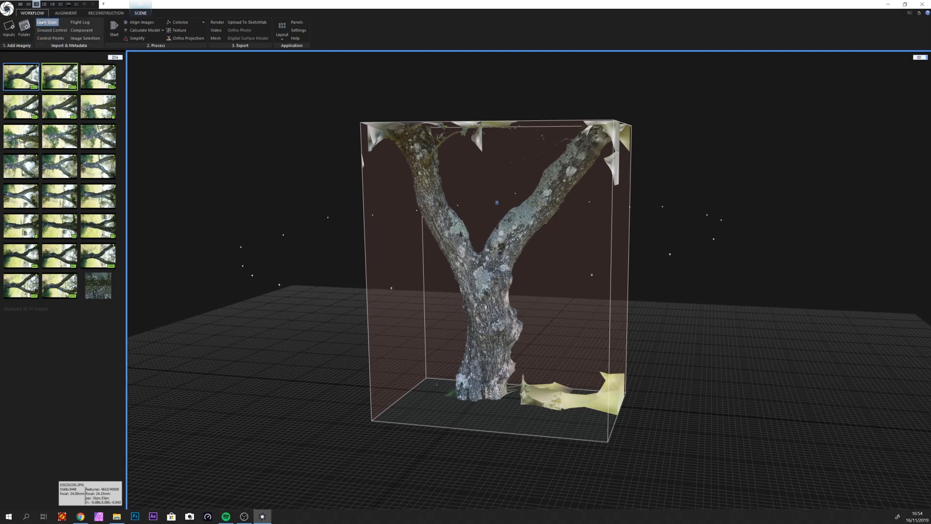
Export the textured mesh in FBX format as olive_tree_scan to the oliveira folder, using the default export settings.
click(12, 12)
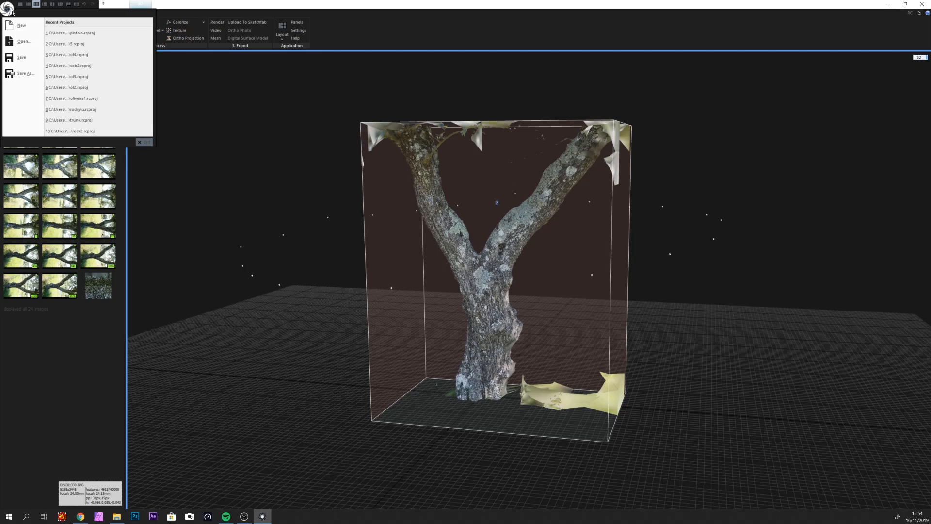
click(318, 30)
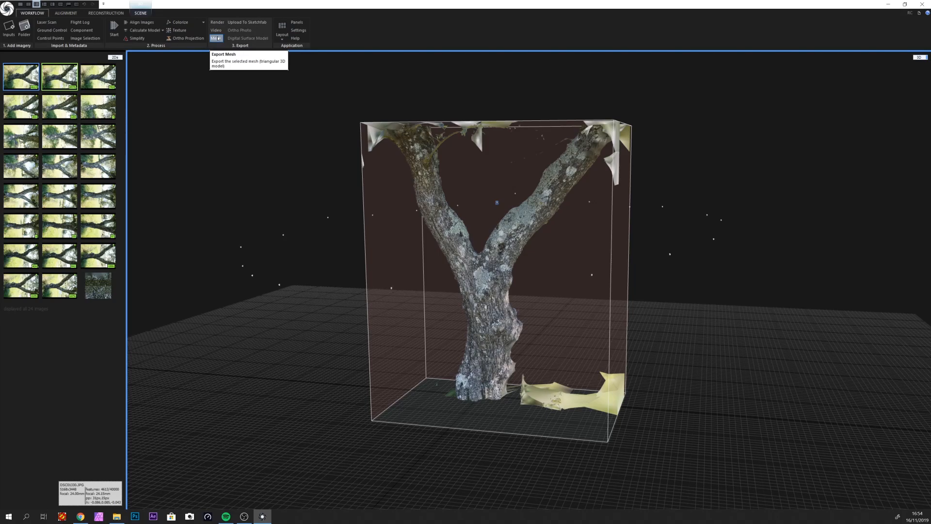
click(216, 38)
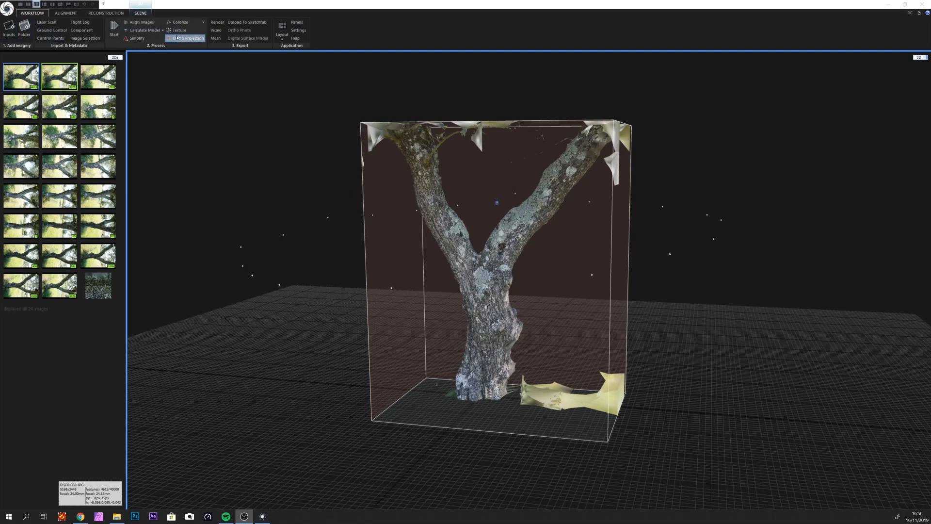
click(215, 38)
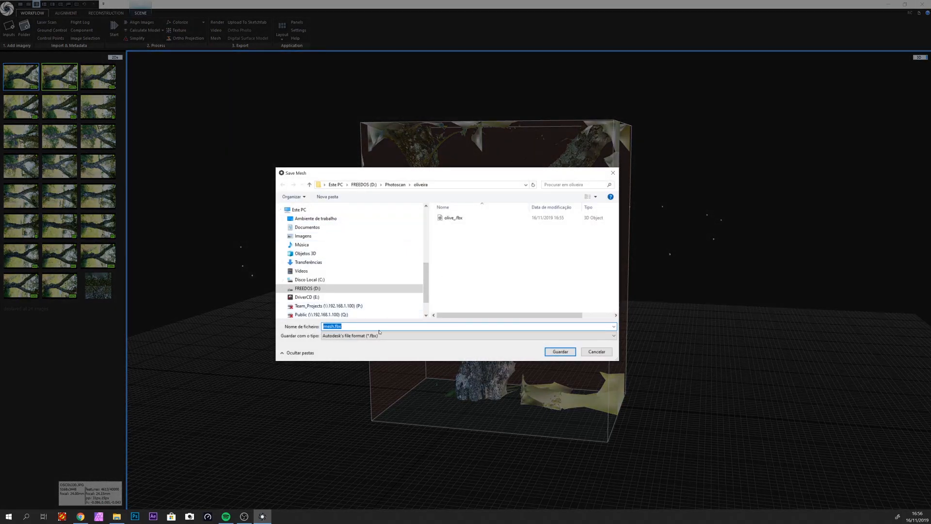
text(olive)
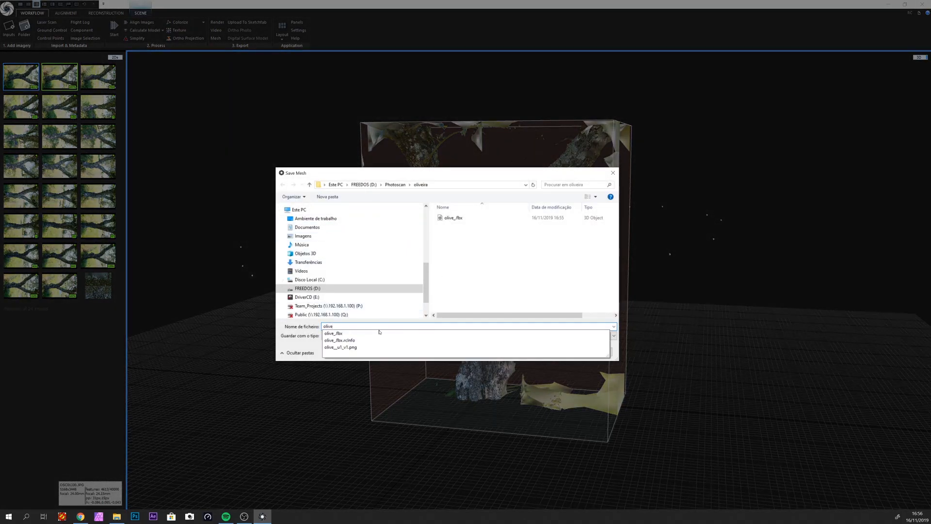
text(_tree_scan)
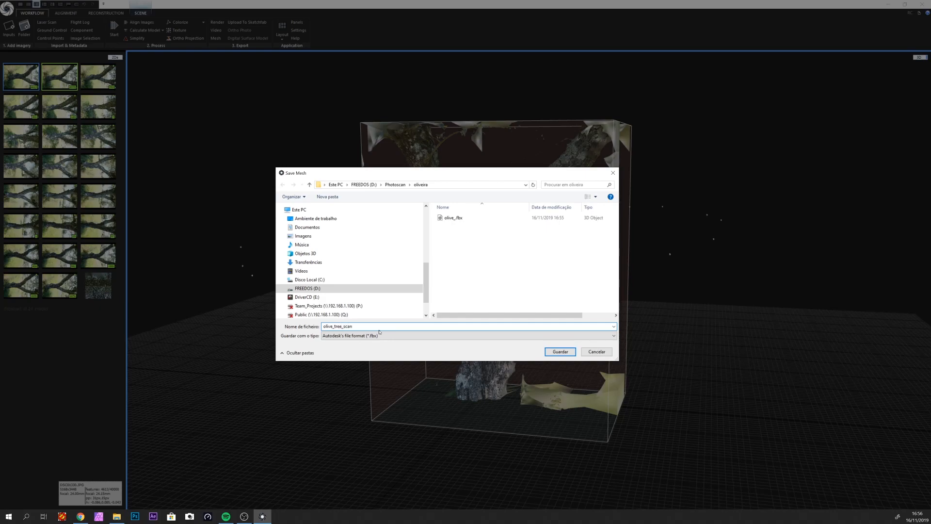
text(mw)
text(h)
click(560, 352)
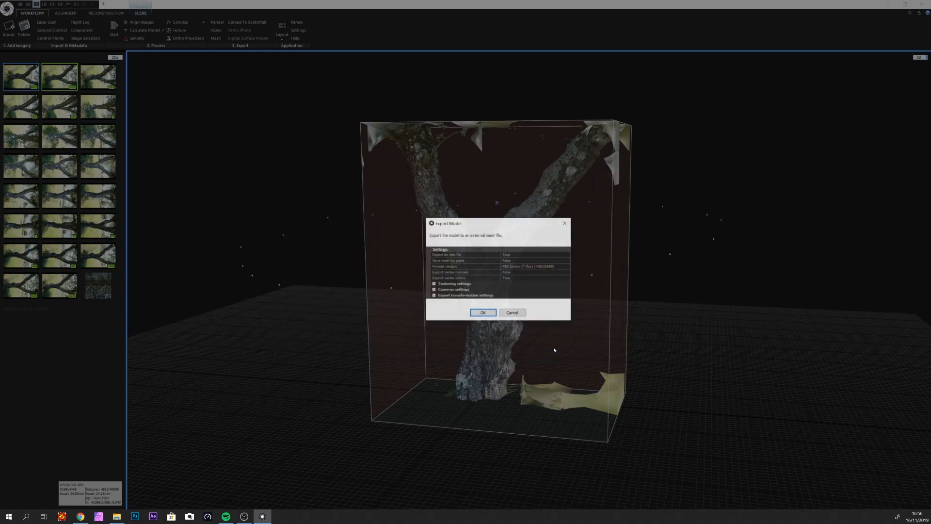
click(486, 315)
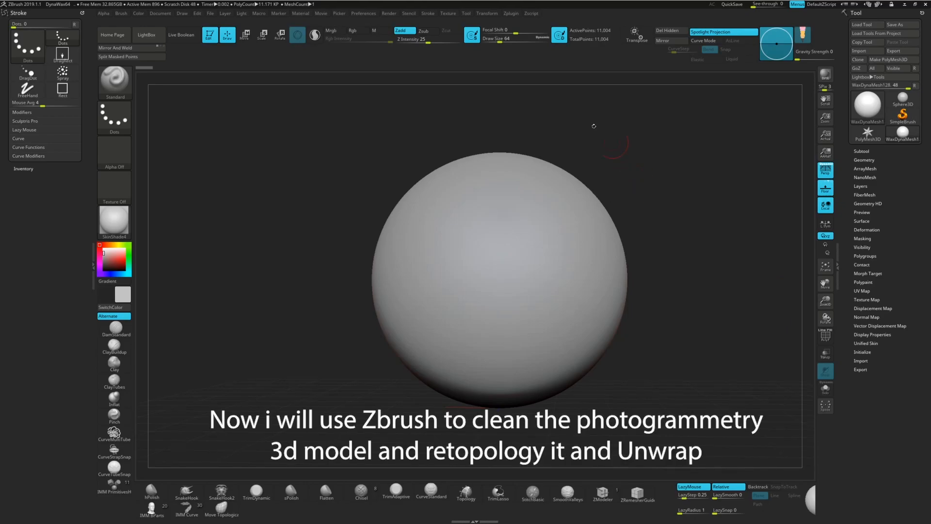
Switch to ZBrush, dock the Zplugin palette and import the tree scan with FBX ExportImport.
click(468, 15)
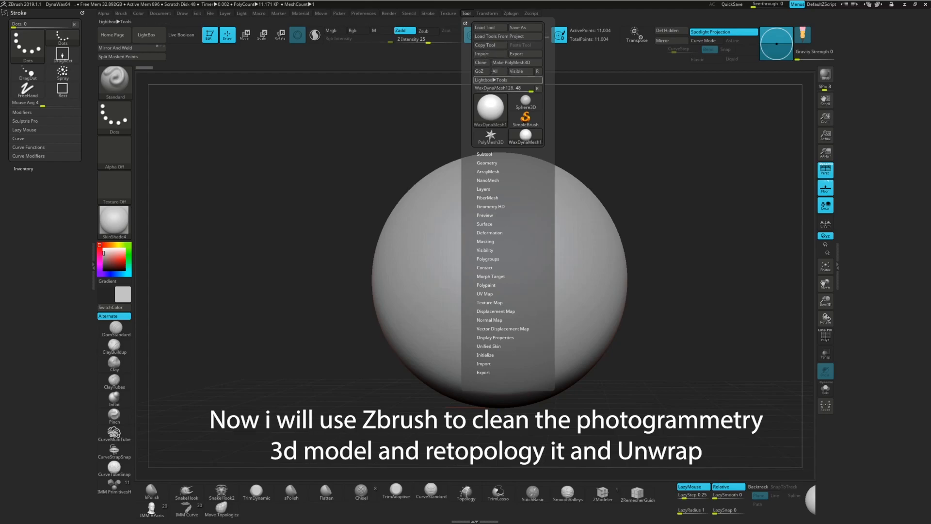
click(512, 15)
drag(507, 23, 9, 200)
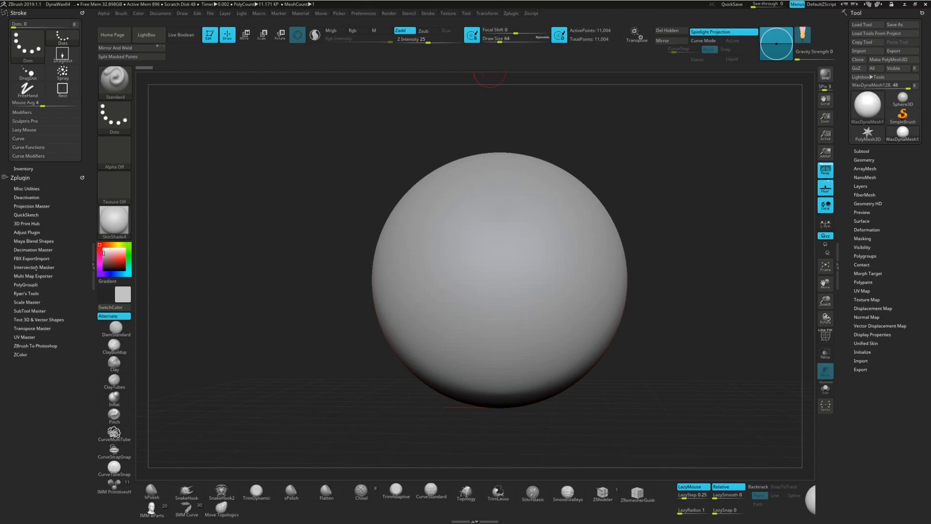
click(33, 259)
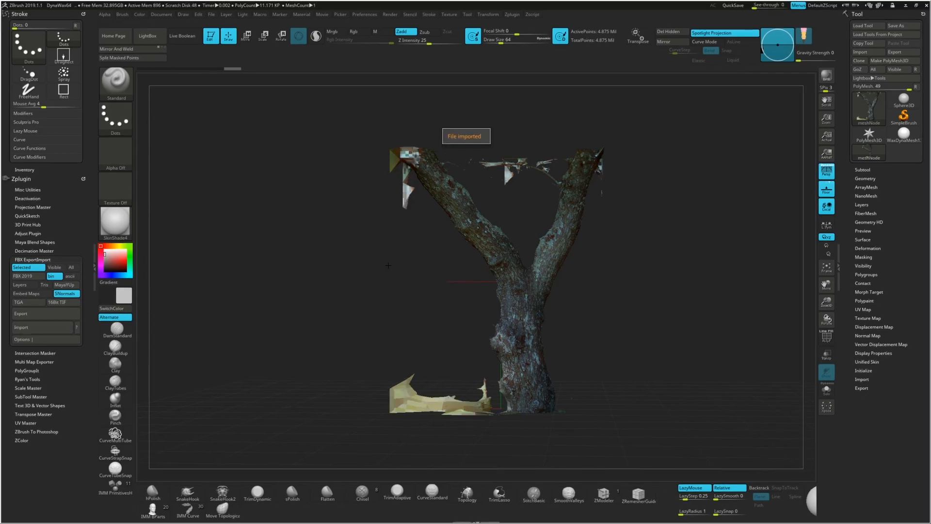
Apply the FastShader material to the imported tree.
mouse_move(388, 265)
mouse_down()
mouse_move(438, 276)
mouse_move(392, 275)
mouse_up()
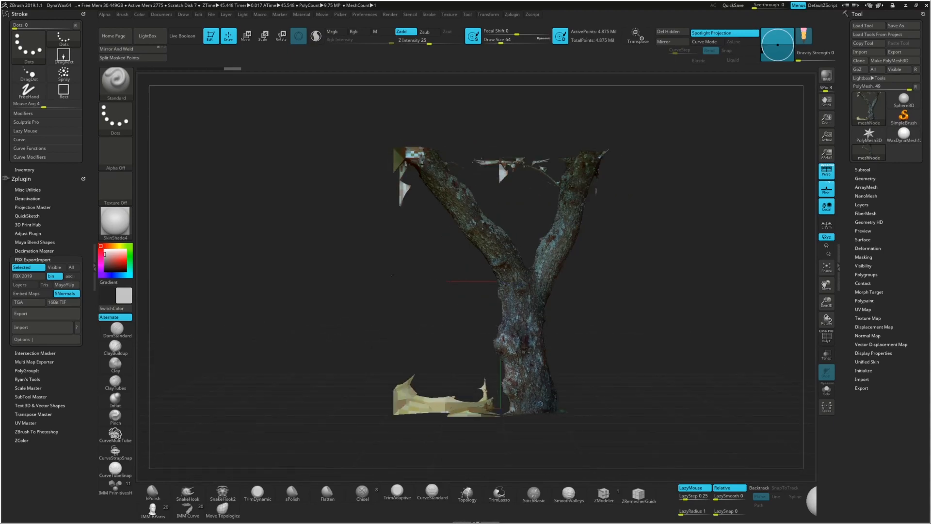
click(129, 223)
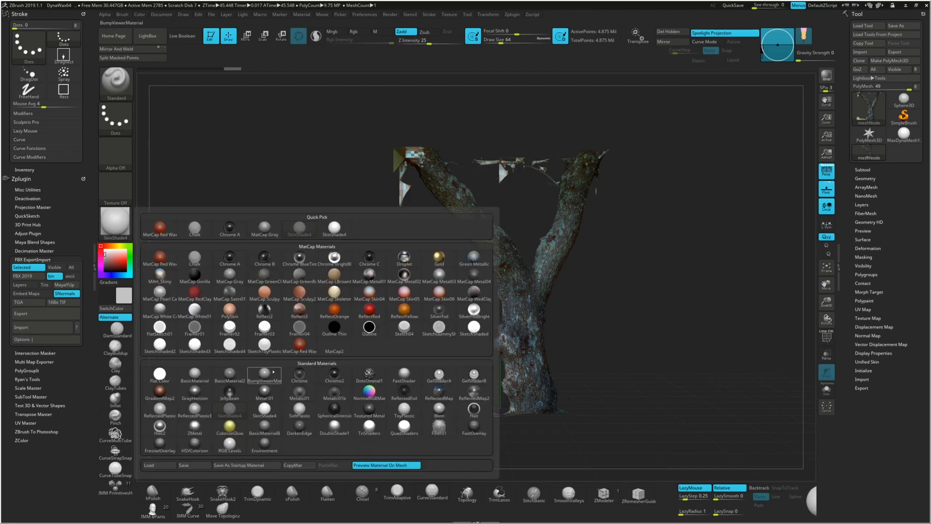
click(404, 375)
drag(378, 317, 520, 322)
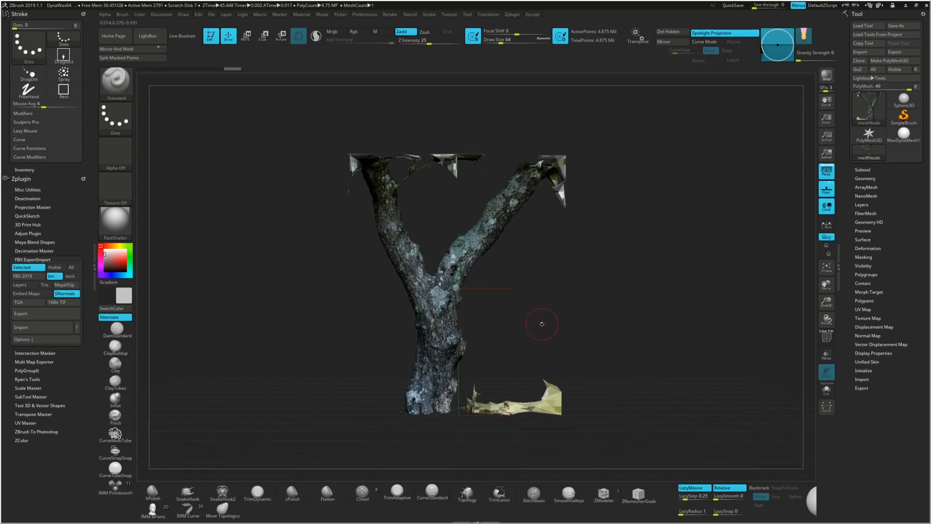
Set the selection brush's stroke to Lasso and hide the stray ground fragment beside the trunk's base.
key(ctrl+shift)
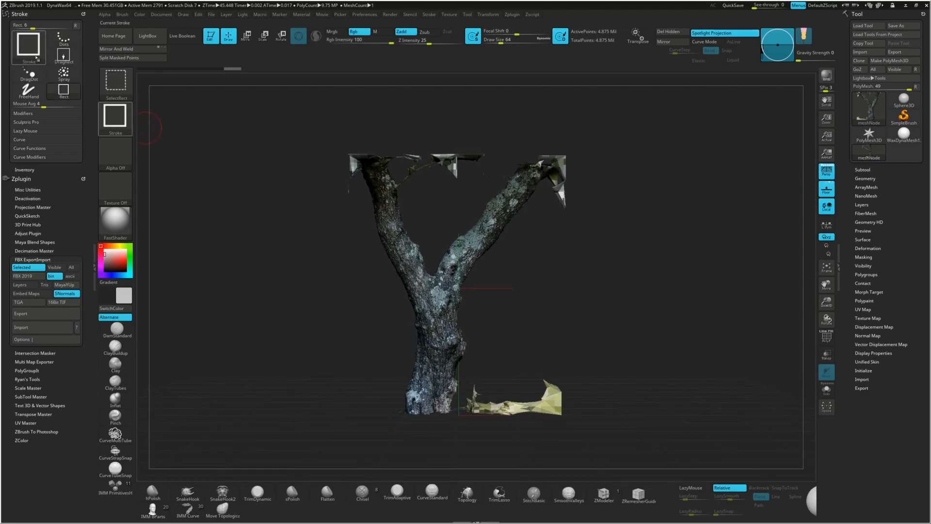
ctrl+shift+click(30, 47)
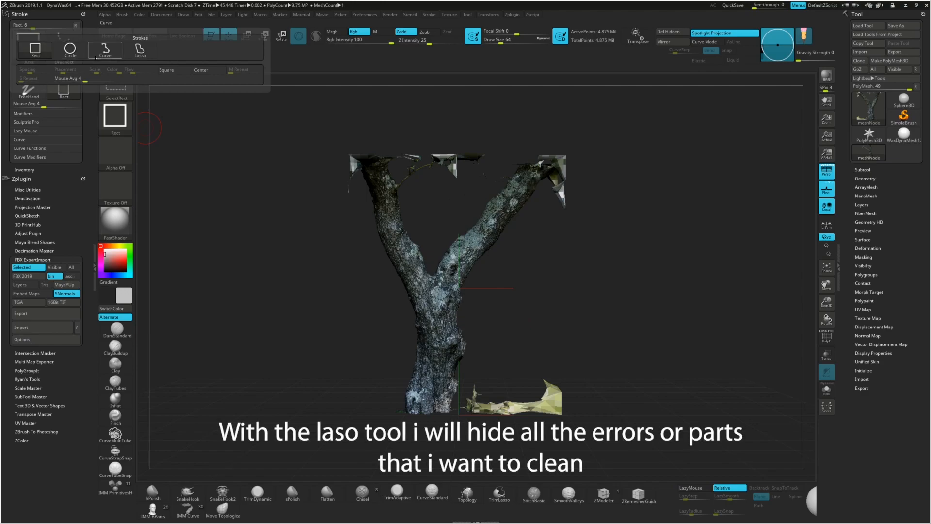
click(139, 50)
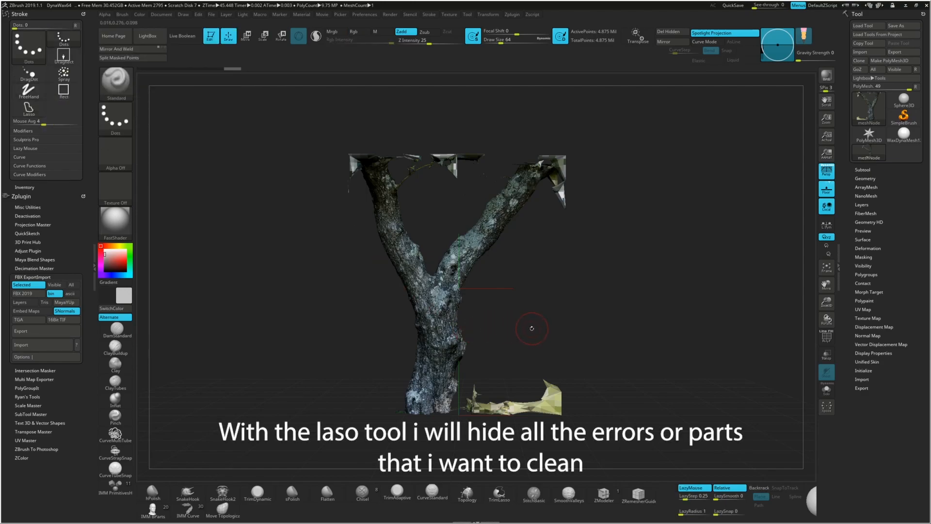
key(ctrl+shift)
mouse_move(566, 317)
ctrl+shift+mouse_down()
mouse_move(536, 319)
mouse_move(480, 368)
mouse_move(456, 406)
mouse_move(490, 437)
mouse_move(568, 443)
mouse_move(589, 365)
ctrl+shift+mouse_up()
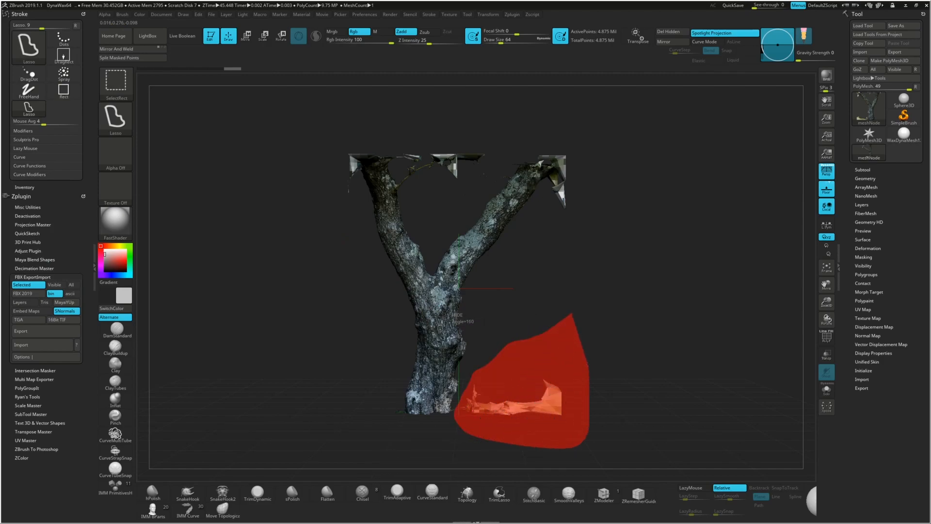
ctrl+alt+shift+drag(544, 318, 544, 316)
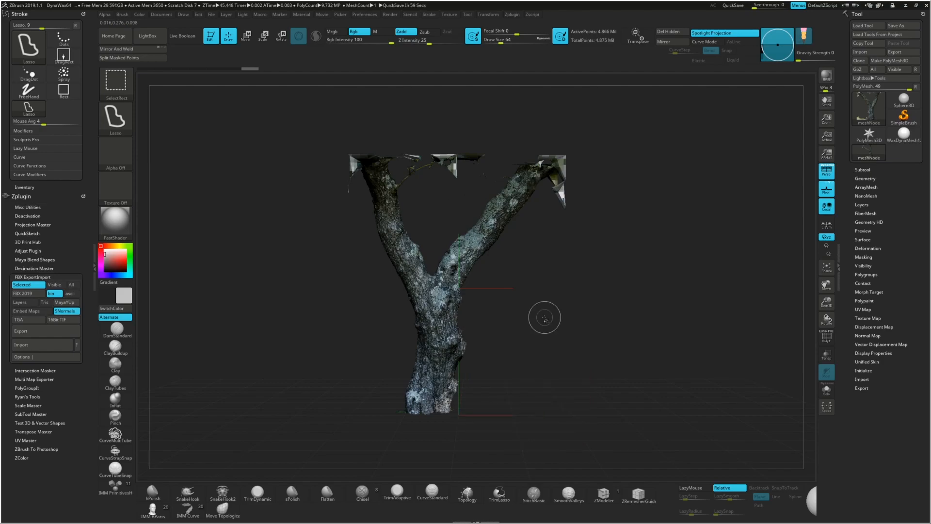
Hide the stray fragments around the lower trunk and the jagged geometry at the tops of both branches with lasso selections.
key(ctrl+shift)
mouse_move(397, 387)
ctrl+alt+shift+mouse_down()
mouse_move(388, 421)
mouse_move(359, 384)
ctrl+alt+shift+mouse_up()
mouse_move(325, 157)
ctrl+alt+shift+mouse_down()
mouse_move(332, 184)
mouse_move(352, 194)
mouse_move(361, 174)
mouse_move(394, 161)
mouse_move(486, 179)
mouse_move(492, 143)
mouse_move(386, 118)
ctrl+alt+shift+mouse_up()
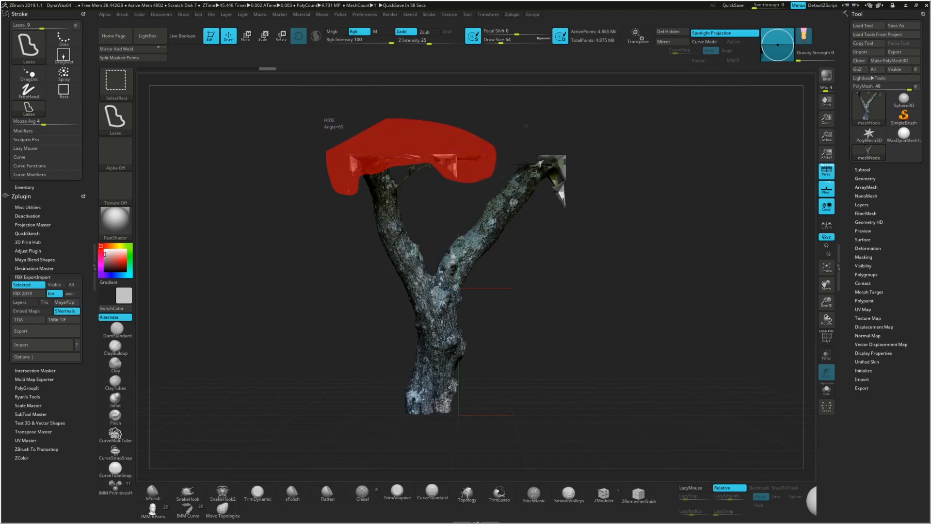
ctrl+alt+shift+drag(328, 146, 330, 154)
mouse_move(508, 148)
ctrl+alt+shift+mouse_down()
mouse_move(588, 213)
mouse_move(558, 127)
mouse_move(539, 129)
ctrl+alt+shift+mouse_up()
mouse_move(574, 159)
mouse_down()
mouse_move(540, 165)
mouse_move(568, 222)
mouse_move(630, 238)
mouse_move(701, 235)
mouse_up()
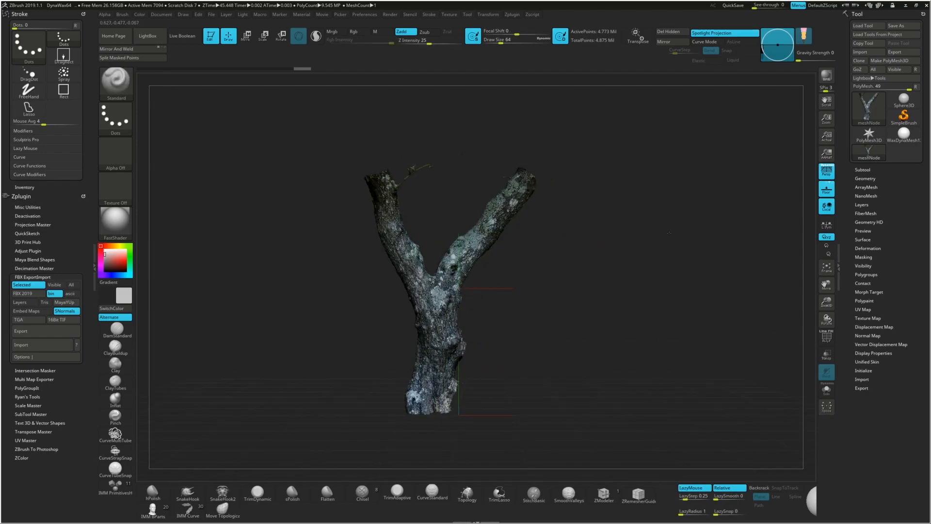
Hide the remaining stray geometry near the top of the thinner-ended branch with a lasso selection and delete all hidden geometry.
mouse_move(432, 133)
ctrl+shift+mouse_down()
mouse_move(403, 157)
mouse_move(412, 170)
mouse_move(471, 146)
ctrl+shift+mouse_up()
mouse_move(590, 167)
mouse_down()
mouse_move(553, 178)
mouse_move(672, 185)
mouse_move(571, 183)
mouse_up()
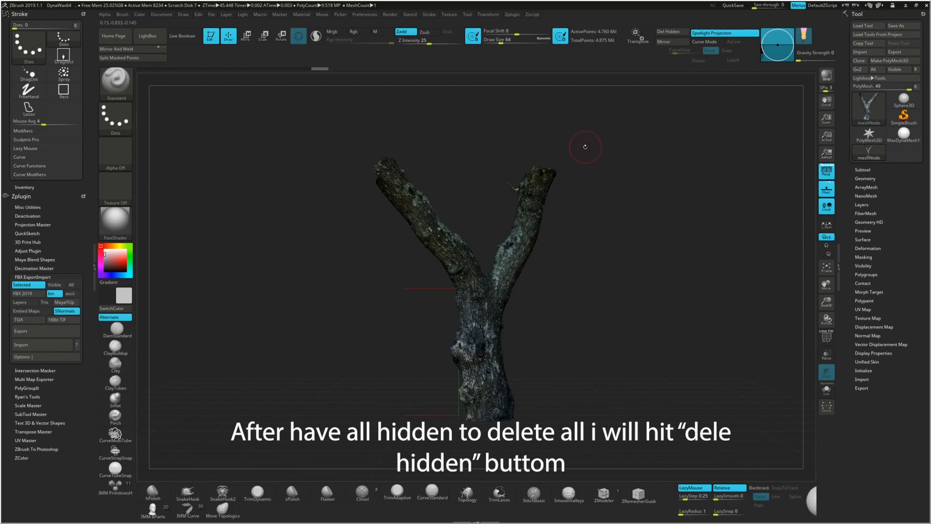
click(669, 32)
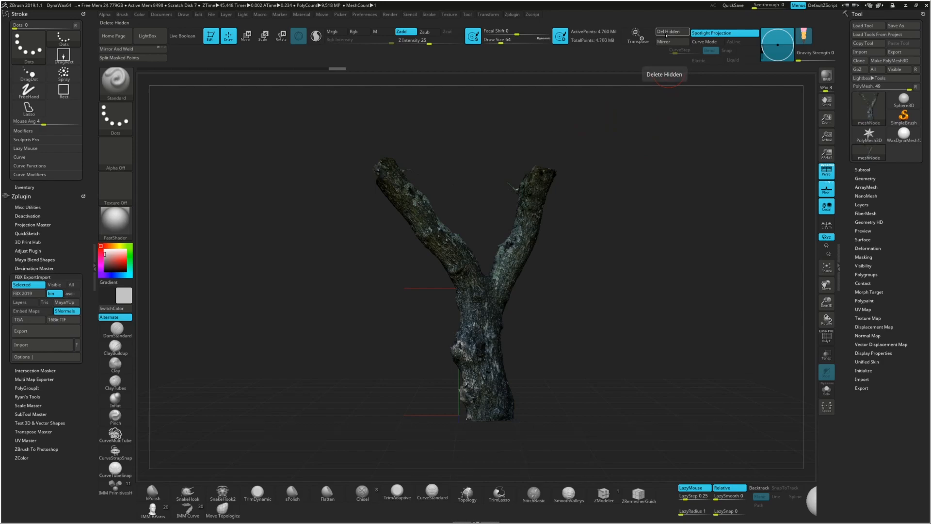
drag(615, 209, 589, 210)
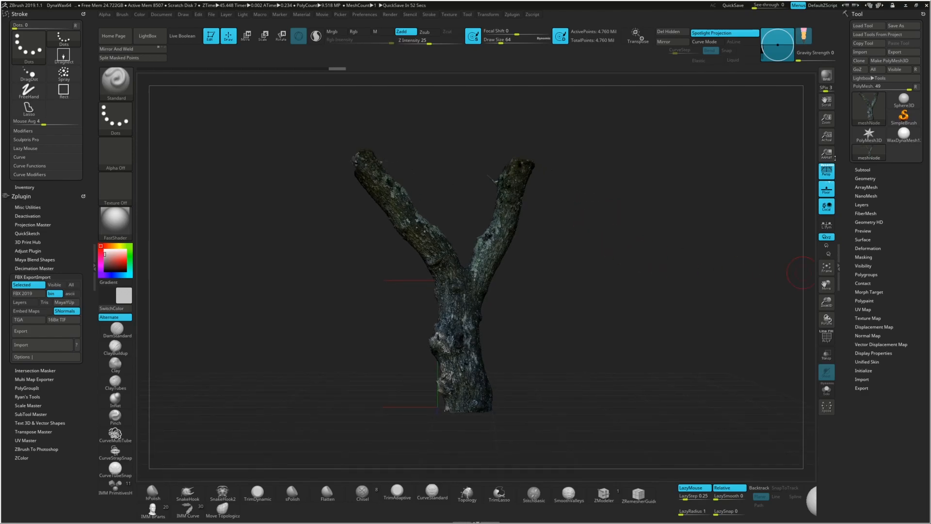
Duplicate the cleaned tree scan subtool and hide the original meshNode.
click(864, 170)
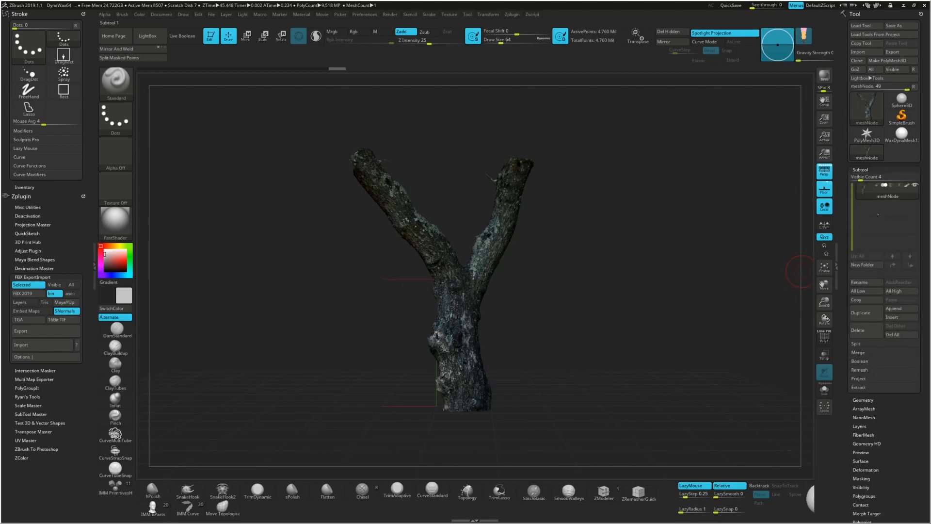
click(876, 312)
click(915, 186)
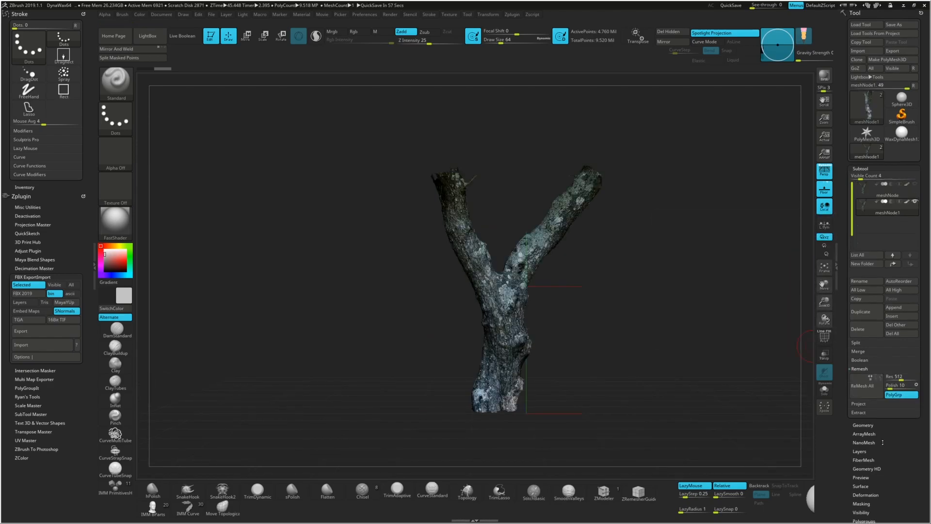
Retopologize the duplicated tree with ZRemesher, using a Target Polygons Count of 8.
drag(883, 445, 883, 430)
click(868, 411)
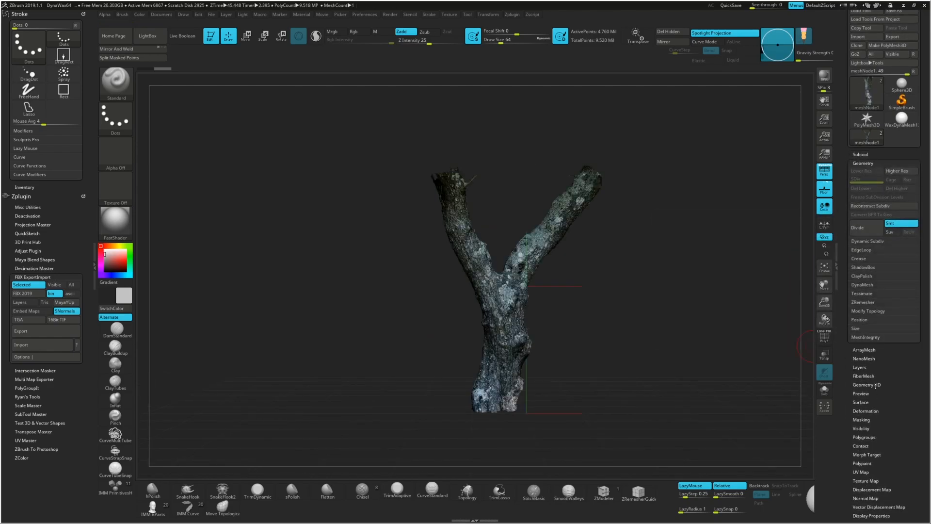
click(869, 303)
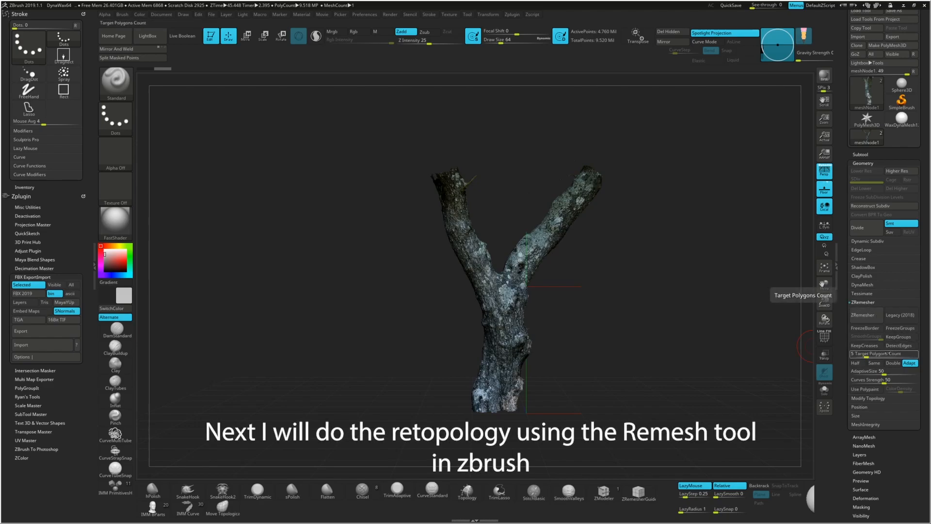
click(852, 353)
text(8)
key(Return)
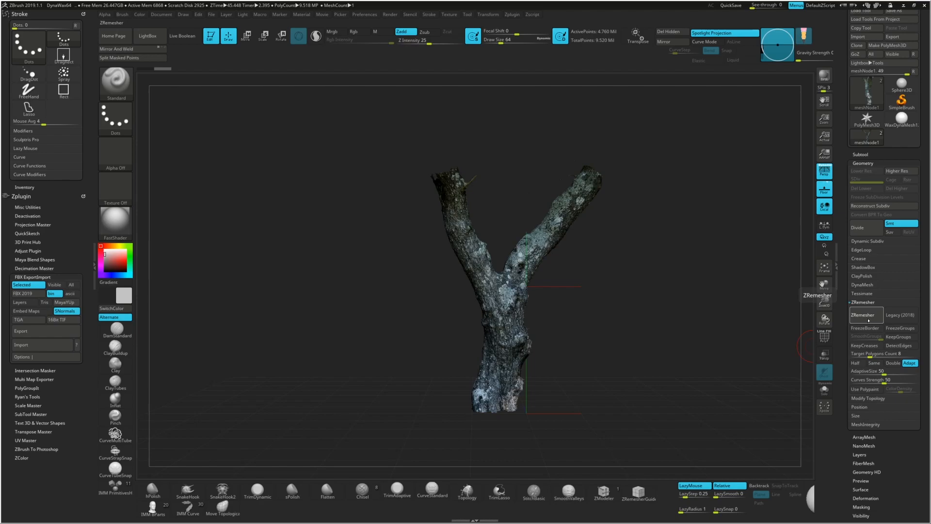
click(868, 320)
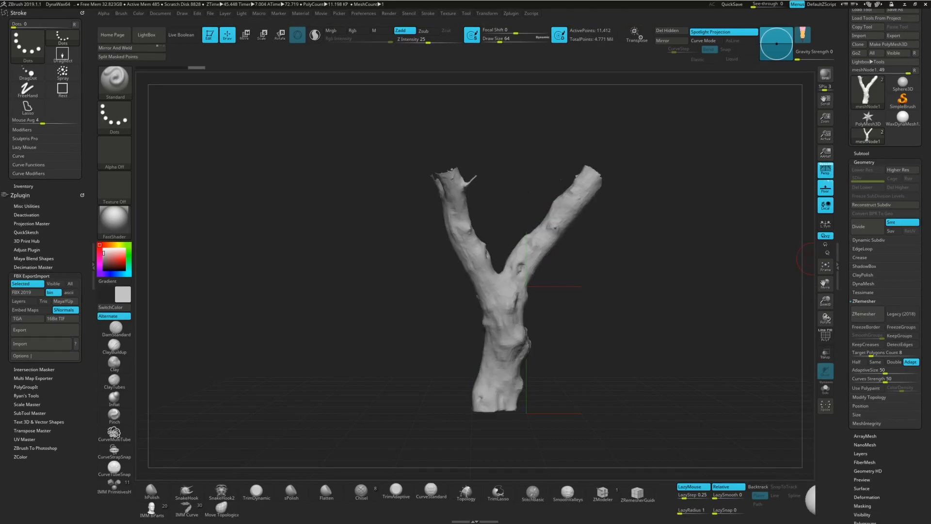
Frame the retopologized tree and inspect its new topology with the polyframe temporarily displayed.
mouse_move(572, 298)
mouse_down()
mouse_move(545, 309)
mouse_move(563, 305)
mouse_up()
key(f)
click(826, 335)
drag(757, 342, 712, 343)
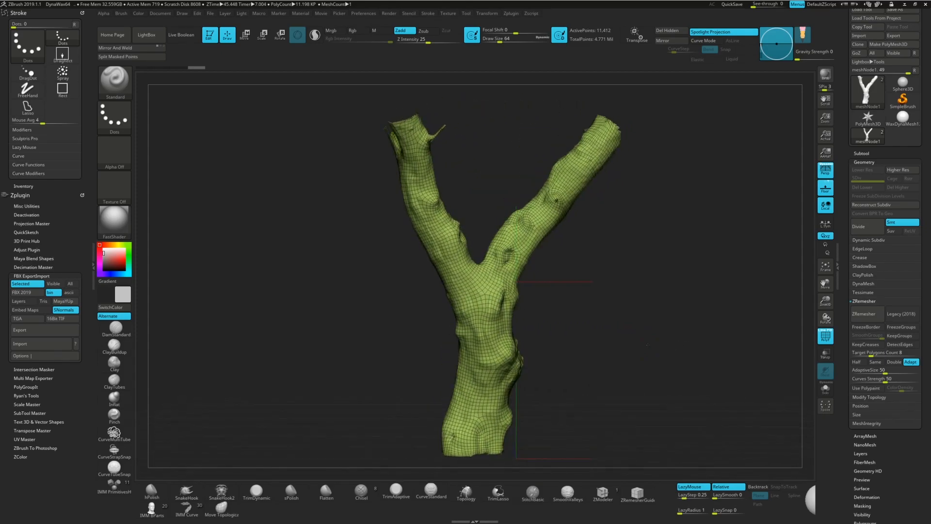
click(822, 342)
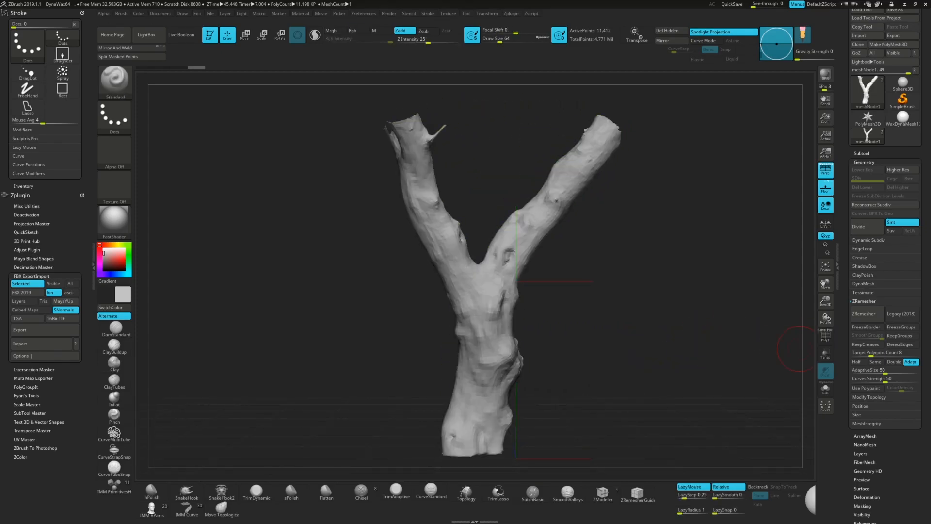
Unwrap the retopologized tree with UV Master, keeping Symmetry enabled, and check the UV layout by flattening and unflattening it.
click(861, 153)
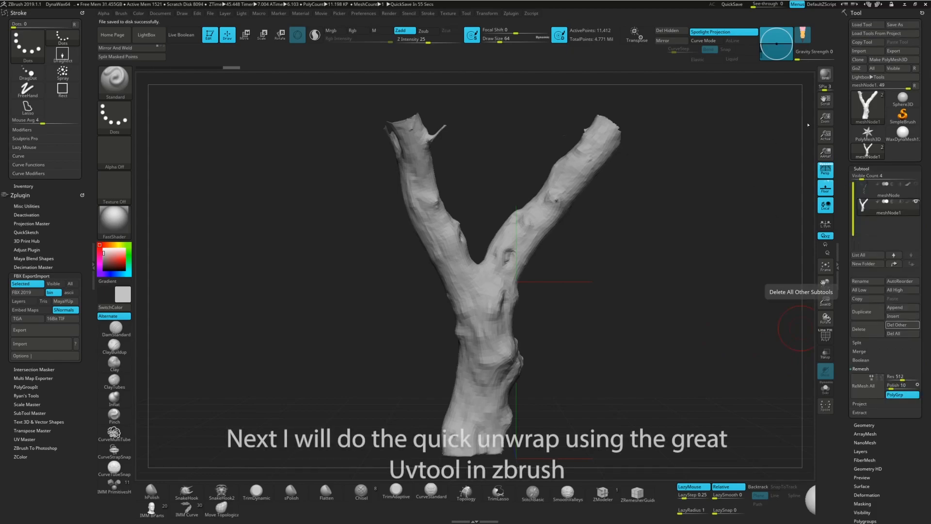
click(31, 439)
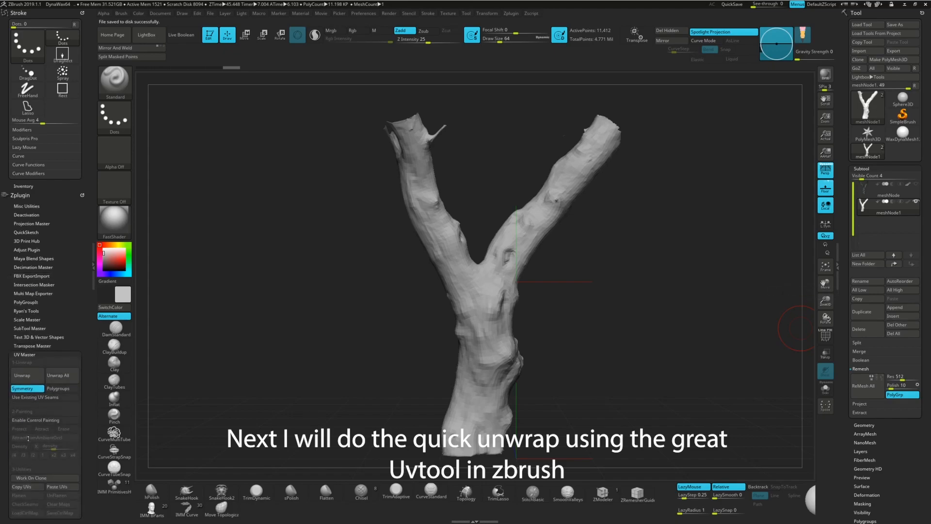
click(27, 376)
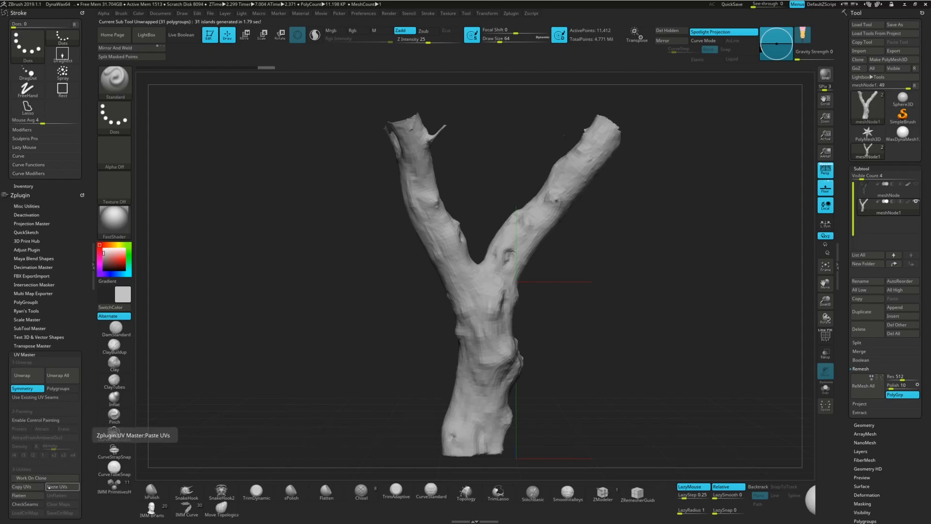
click(20, 495)
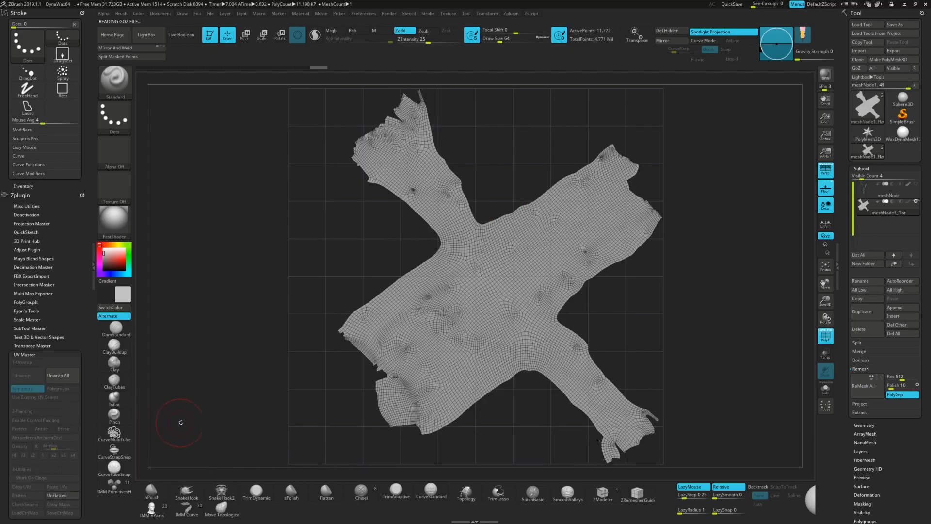
click(55, 495)
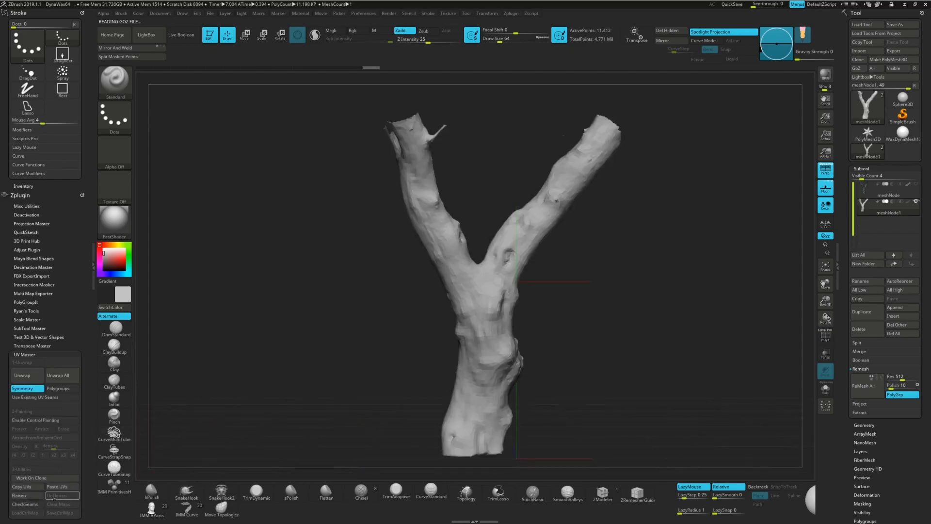
drag(270, 395, 273, 402)
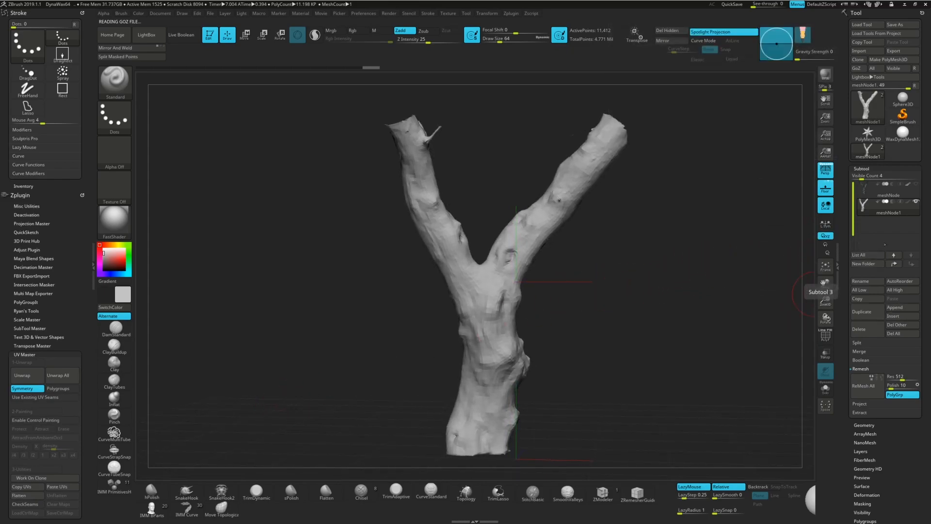
Temporarily show the original scan over the retopologized tree to compare how they overlap.
mouse_move(915, 185)
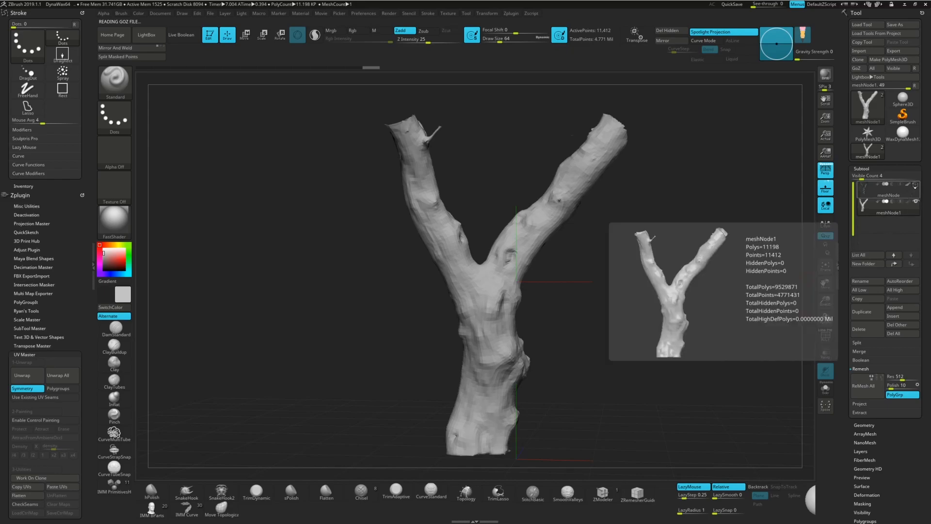
click(915, 184)
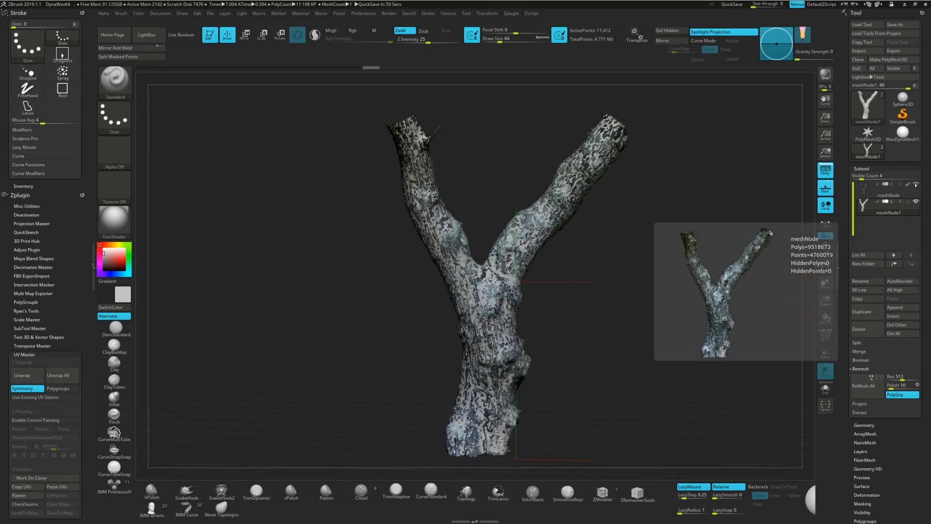
click(916, 184)
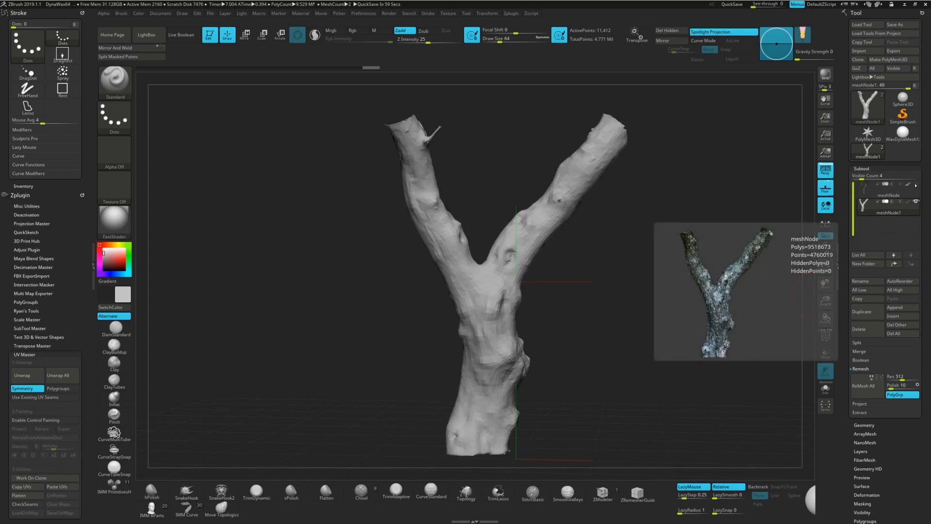
Subdivide the retopologized tree three times.
click(868, 425)
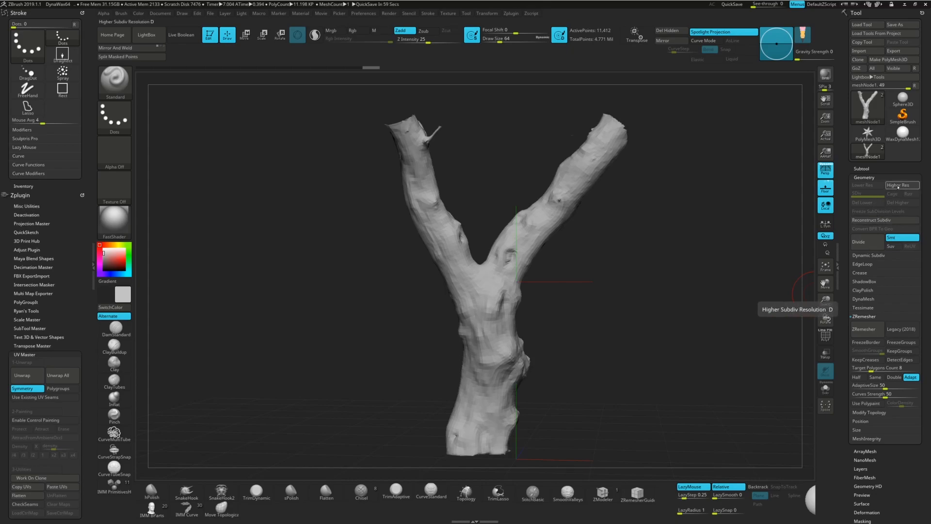
click(870, 242)
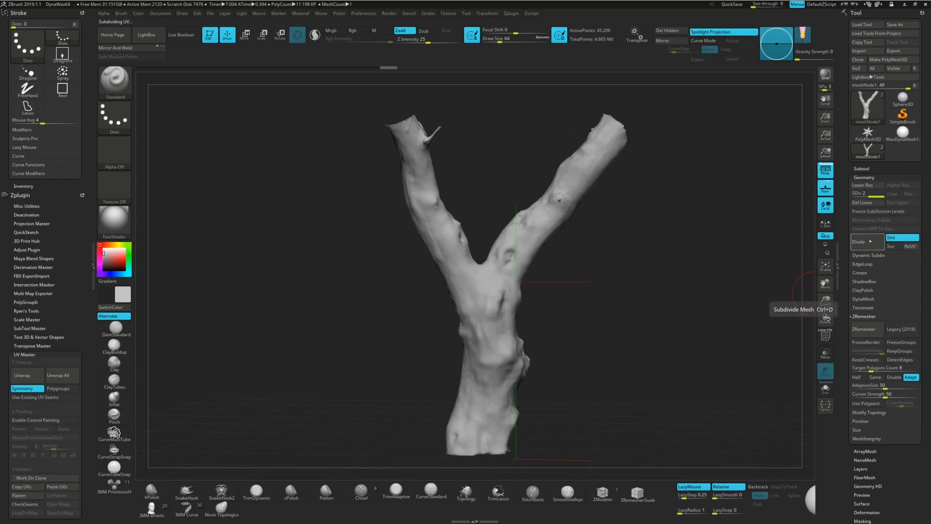
click(869, 241)
drag(631, 300, 649, 297)
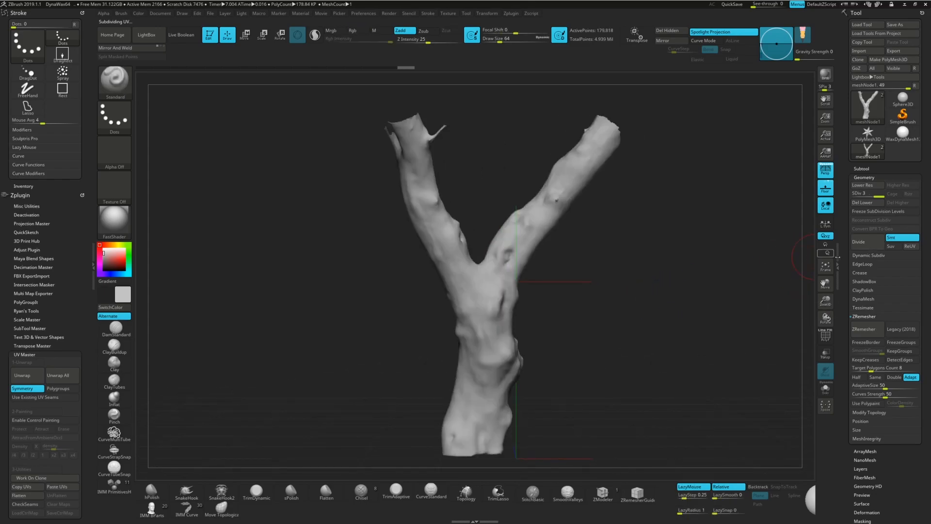
click(867, 245)
Show the original scan and project its detail and polypaint onto the subdivided tree with ProjectAll at Dist 0.02.
click(862, 168)
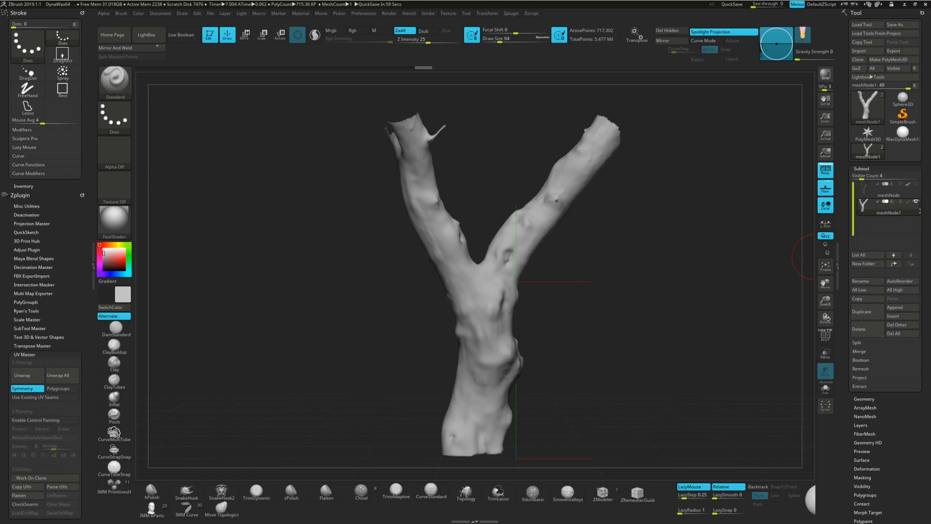
click(916, 185)
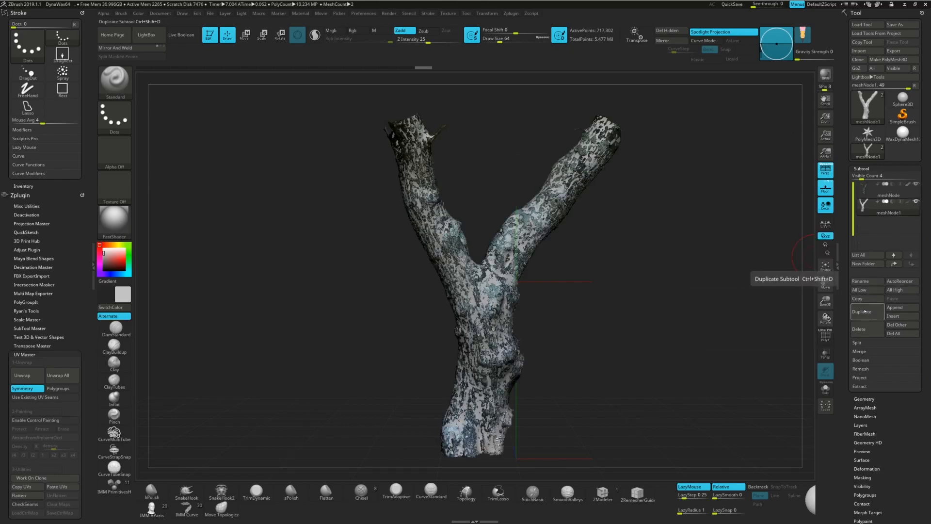
click(860, 377)
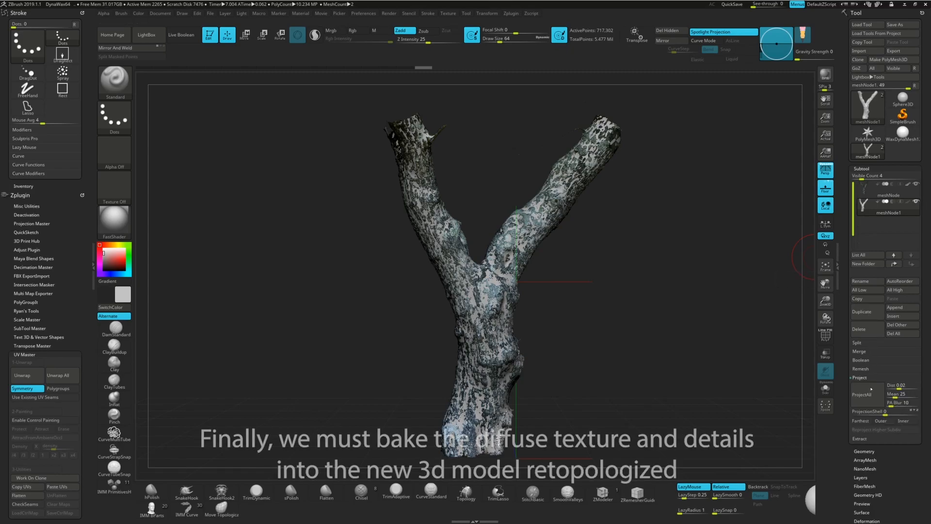
click(866, 394)
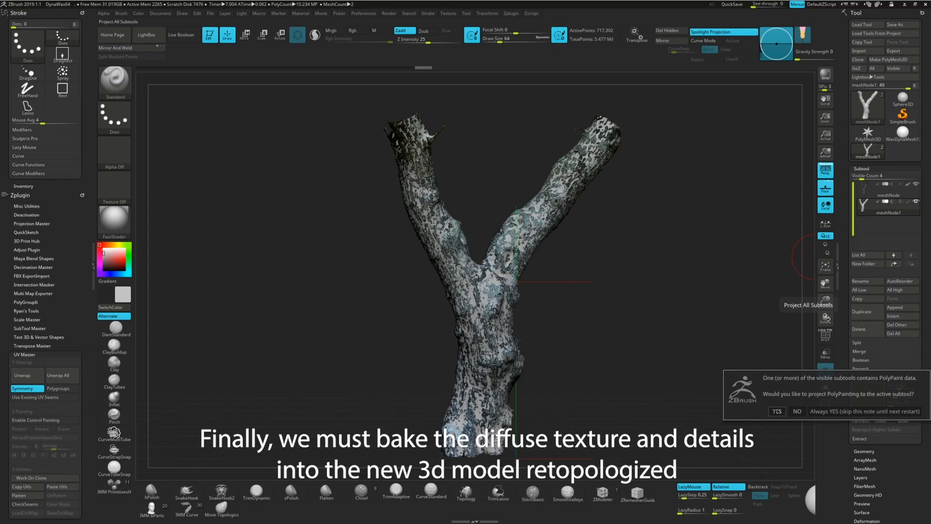
click(777, 411)
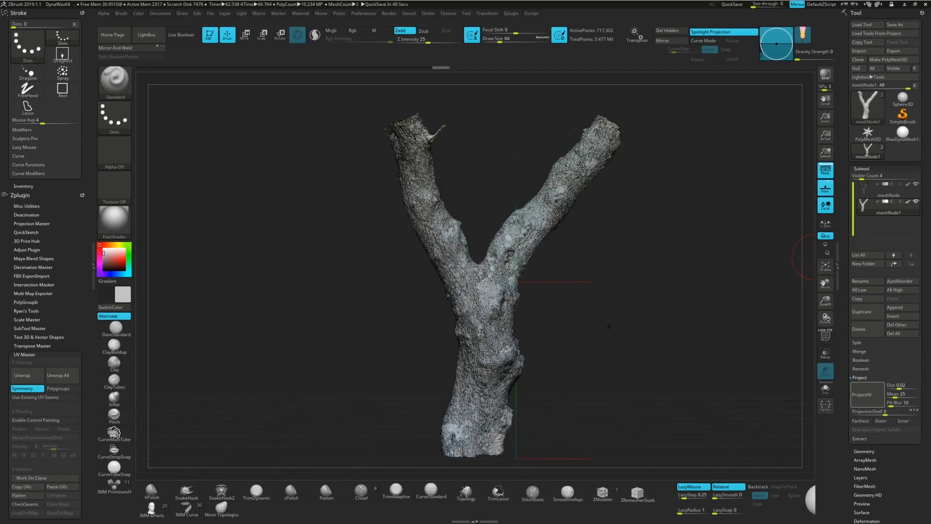
Hide the original scan and examine the projected bark detail on the new mesh, with and without its polyframe.
click(916, 183)
drag(634, 306, 617, 307)
click(827, 336)
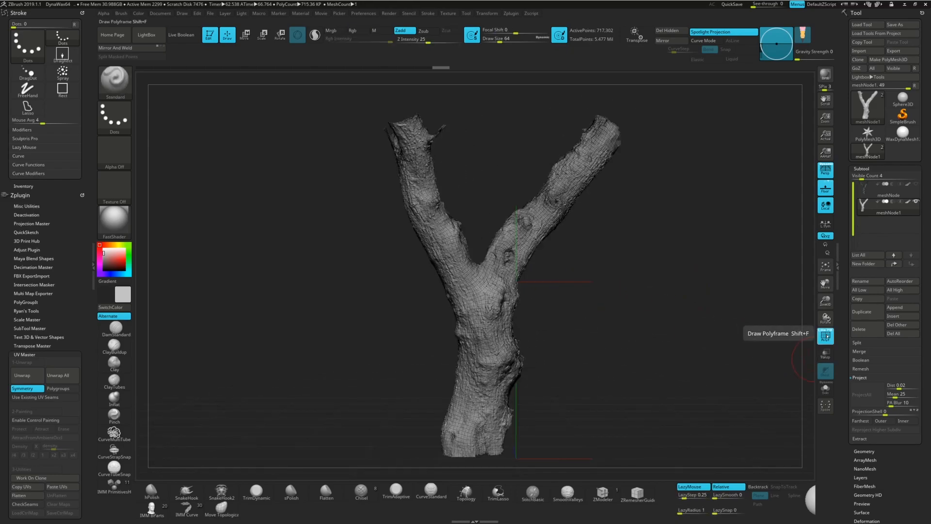
click(827, 336)
mouse_move(726, 386)
mouse_down()
mouse_move(710, 384)
mouse_move(682, 350)
mouse_up()
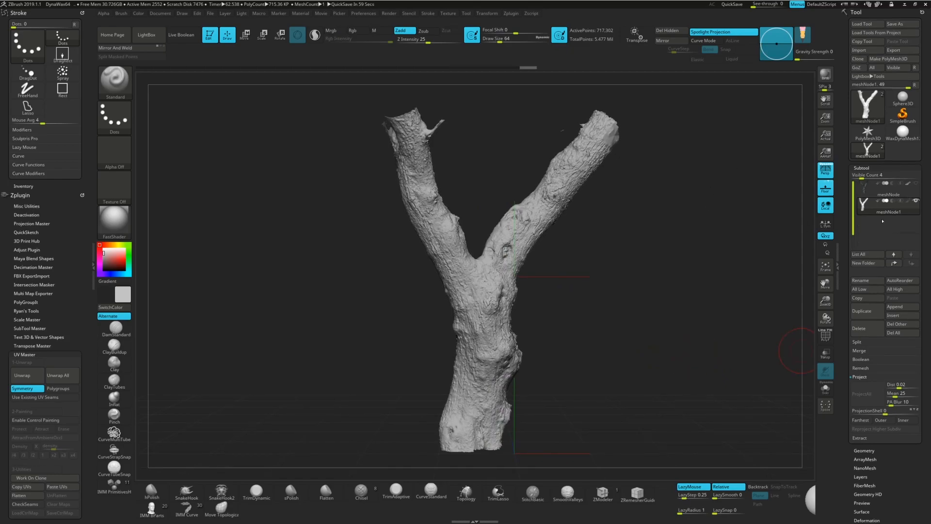
Turn on polypaint display for the meshNode1 subtool to view the projected colors.
click(908, 202)
mouse_move(613, 264)
mouse_down()
mouse_move(581, 266)
mouse_move(619, 267)
mouse_move(591, 275)
mouse_move(626, 276)
mouse_up()
key(shift)
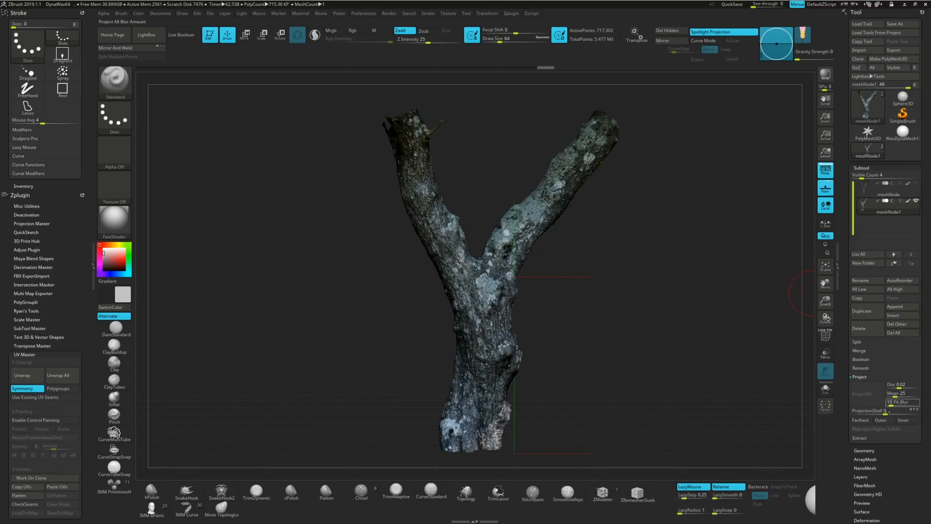
Create a new texture map for the retopologized tree and generate its diffuse texture from the polypaint.
scroll(903, 422, down, 3)
scroll(903, 422, down, 1)
scroll(876, 434, down, 1)
click(868, 432)
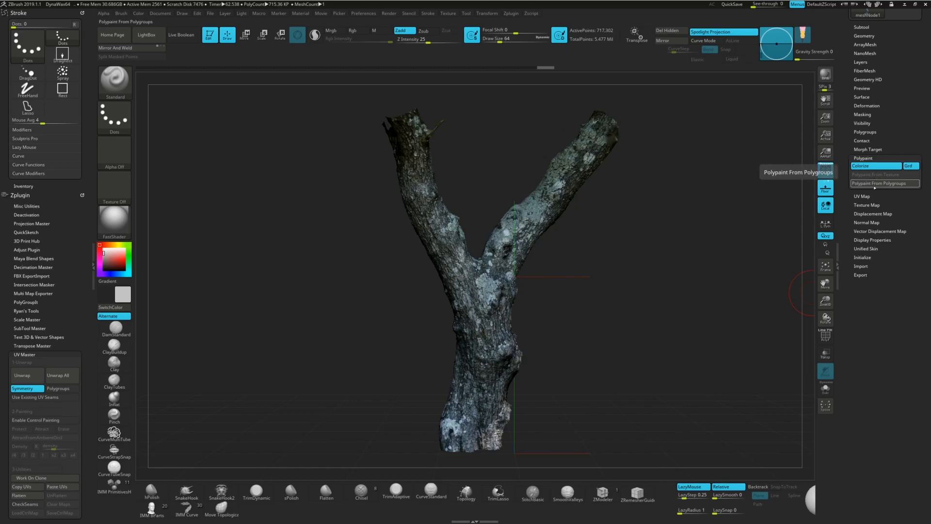
click(867, 206)
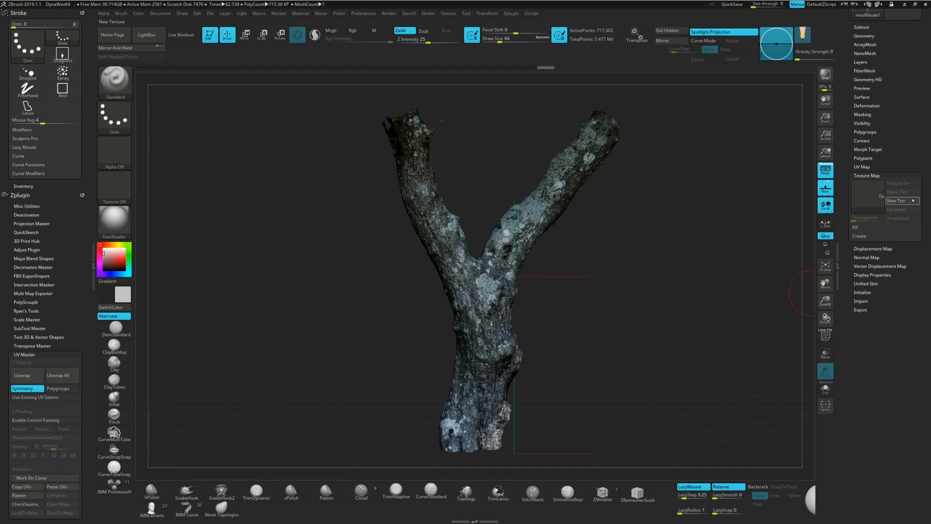
click(906, 202)
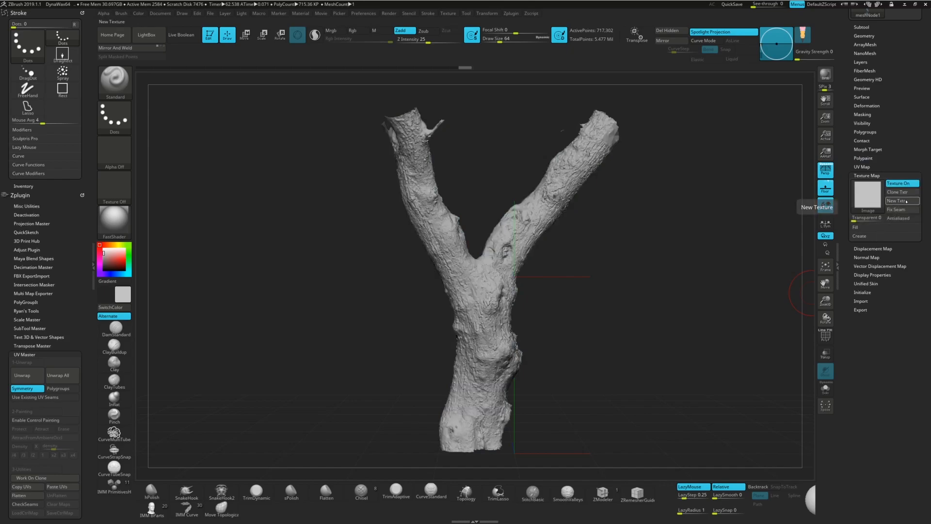
click(859, 236)
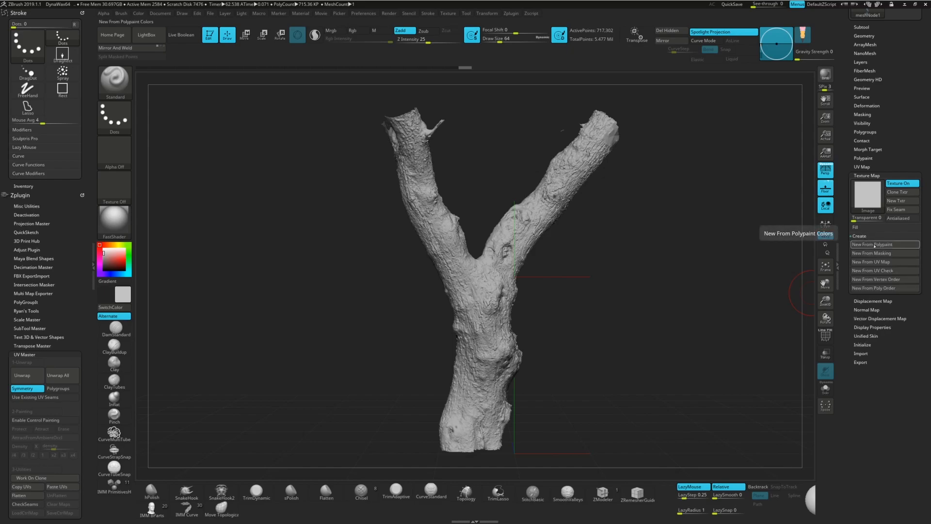
click(875, 245)
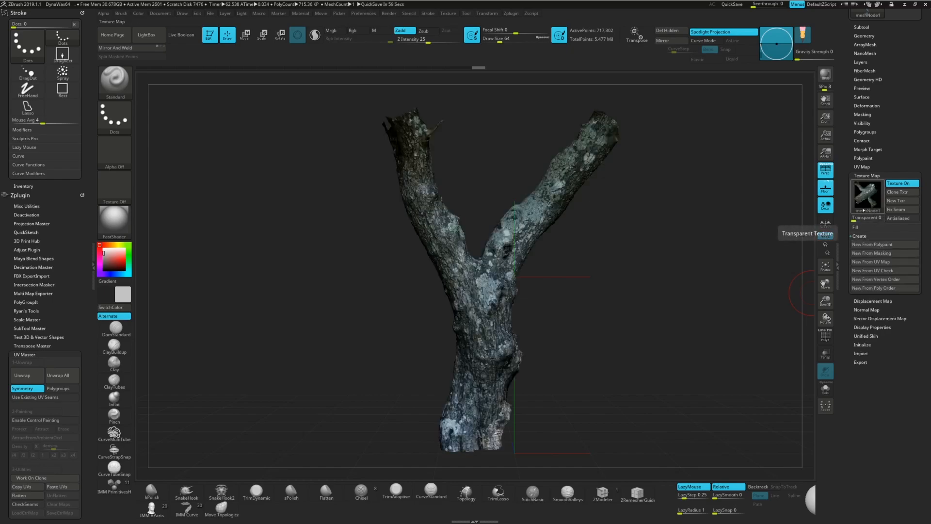
mouse_move(866, 202)
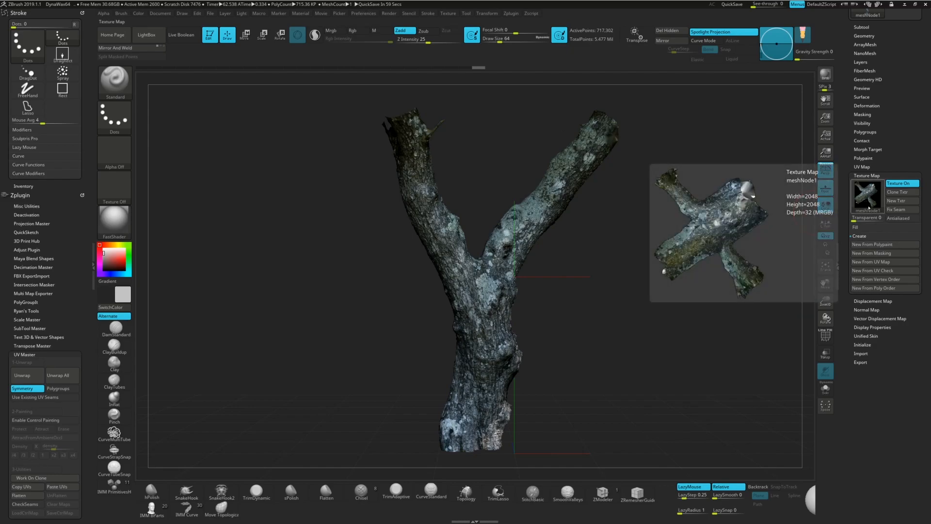
mouse_move(617, 266)
mouse_down()
mouse_move(595, 290)
mouse_move(634, 289)
mouse_move(608, 290)
mouse_move(595, 276)
mouse_move(640, 253)
mouse_move(656, 266)
mouse_up()
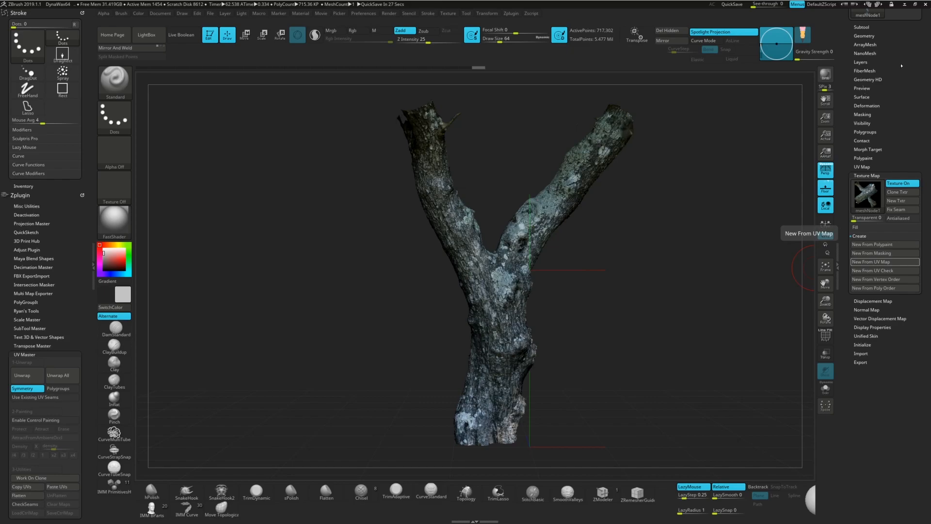
Set the meshNode1 subtool to its lowest subdivision level, SDiv 1.
scroll(897, 69, up, 5)
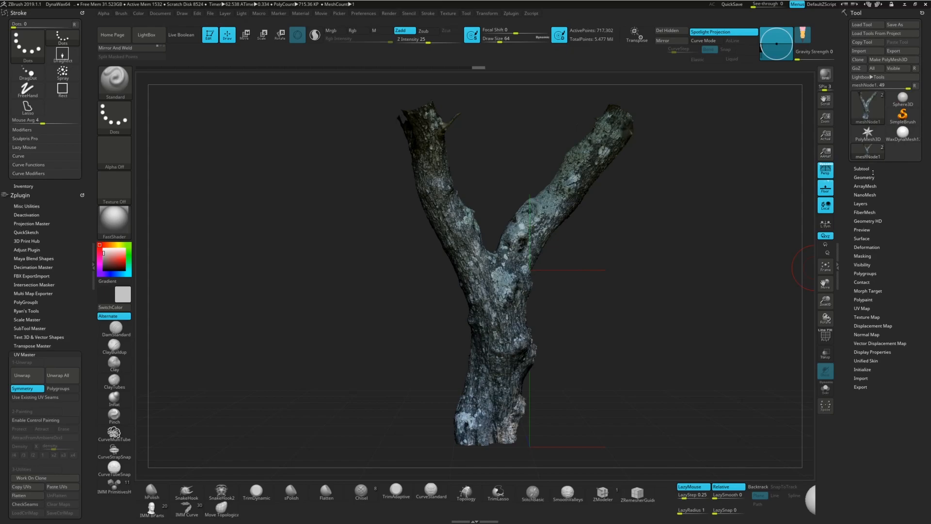
click(866, 169)
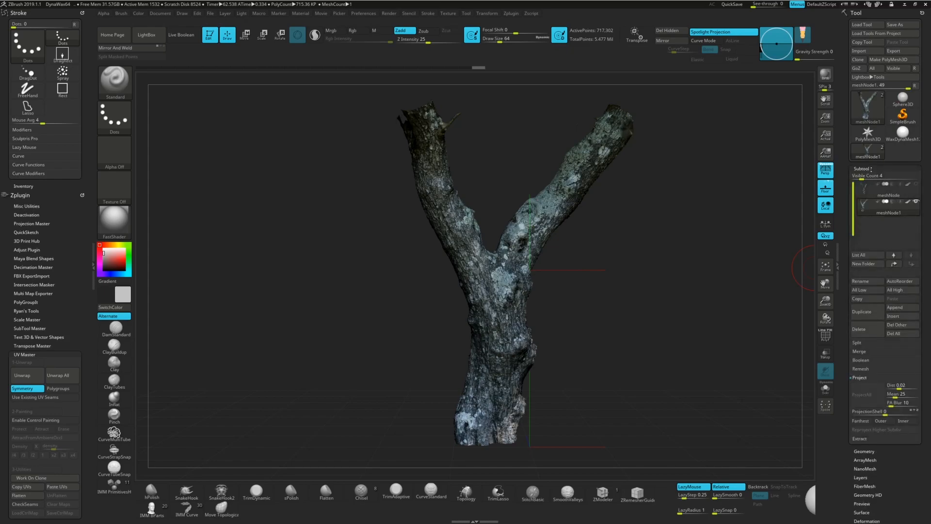
mouse_move(889, 208)
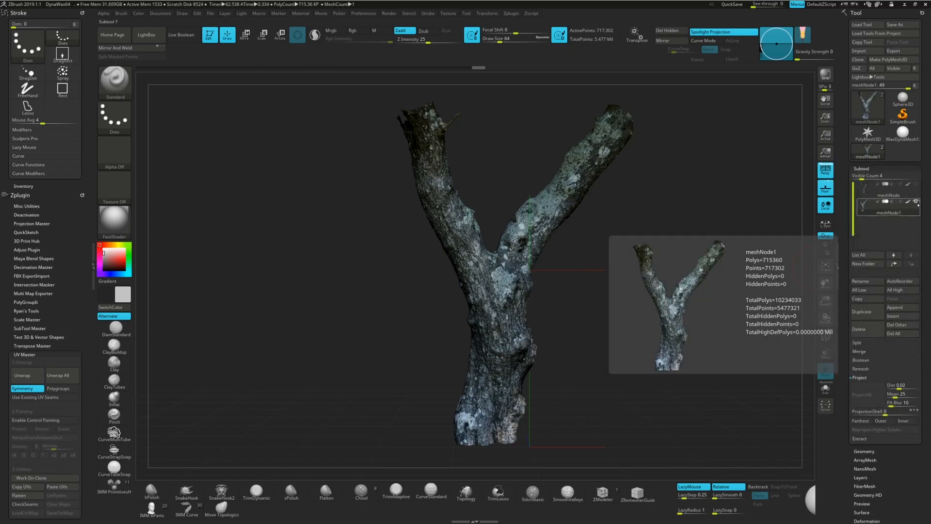
click(864, 451)
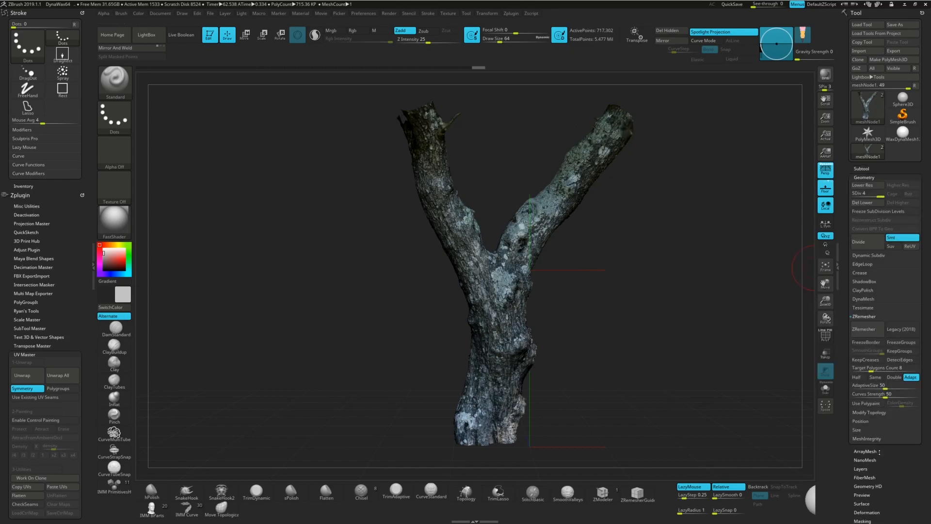
drag(879, 196, 854, 196)
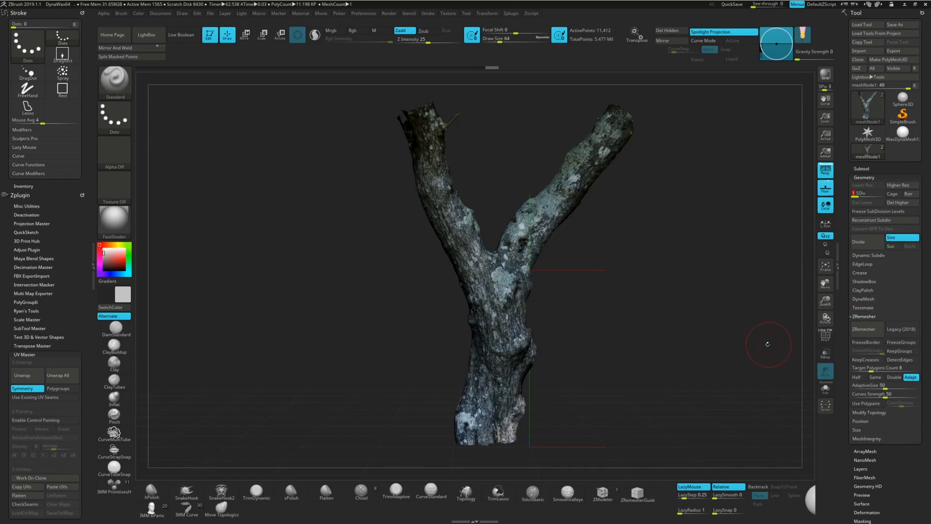
Create a tangent-space normal map for the low-resolution tree and preview it.
scroll(894, 459, down, 5)
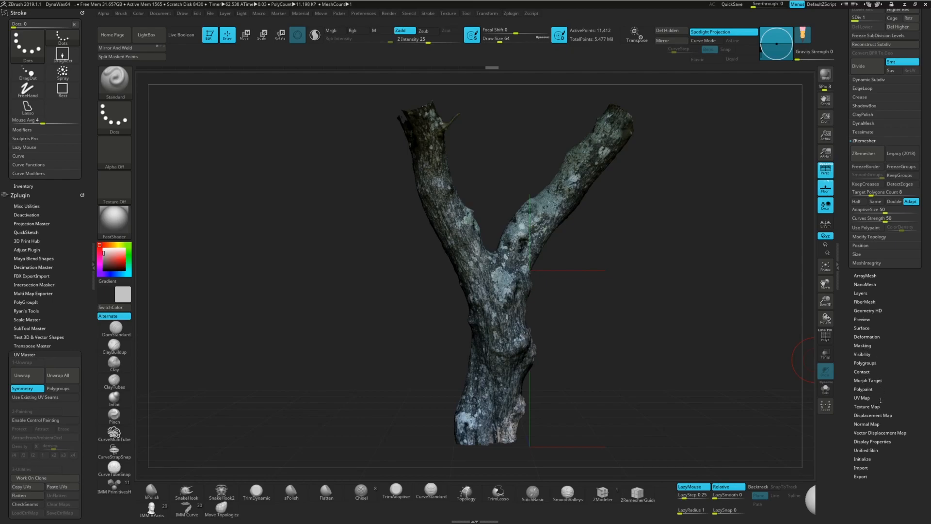
click(878, 424)
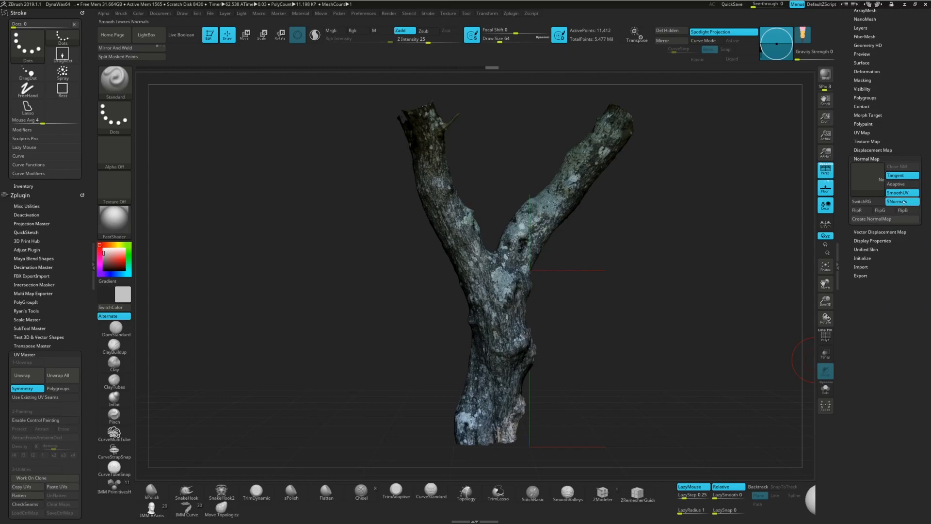
click(871, 221)
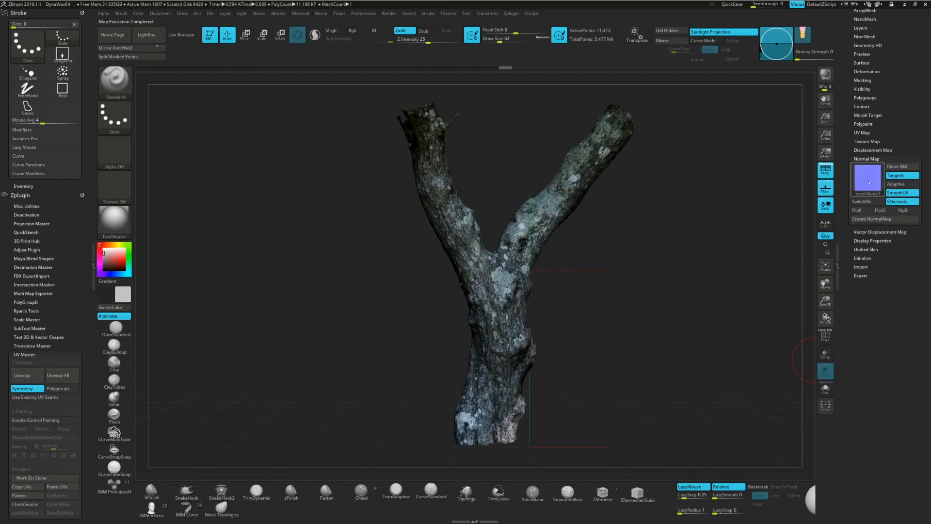
mouse_move(870, 182)
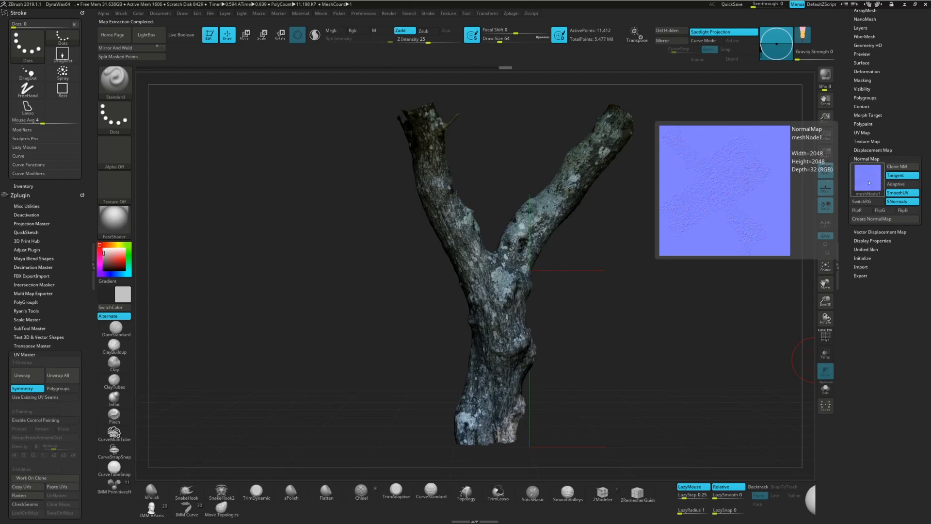
Clone the tree's normal map and its diffuse texture map into the texture palette.
click(894, 167)
mouse_move(875, 159)
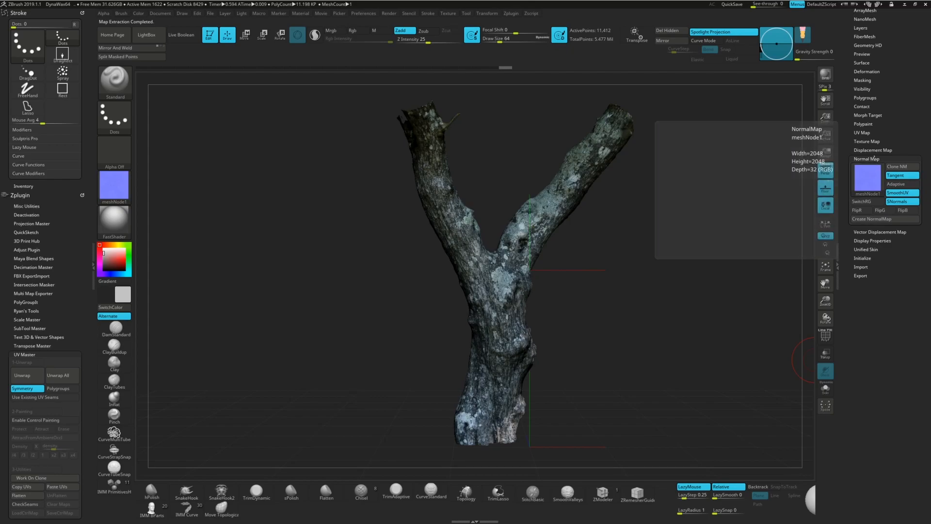
click(867, 141)
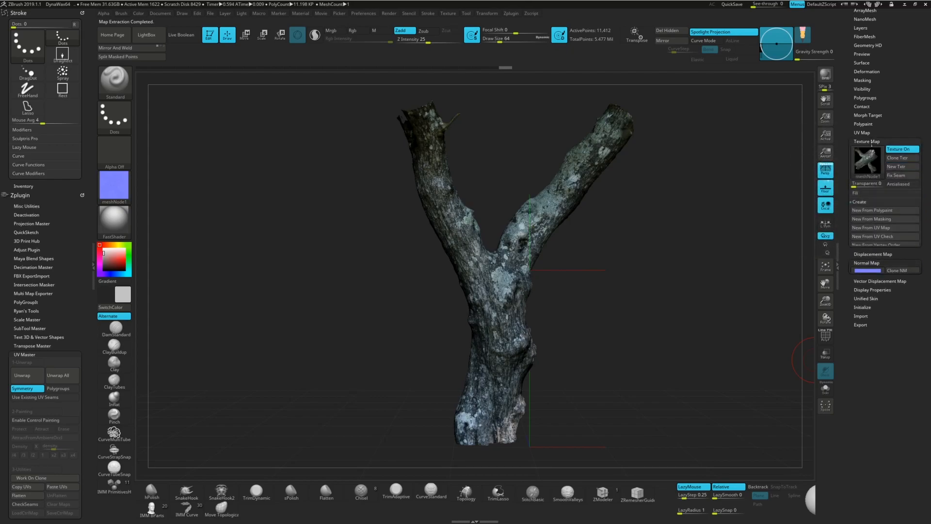
click(901, 159)
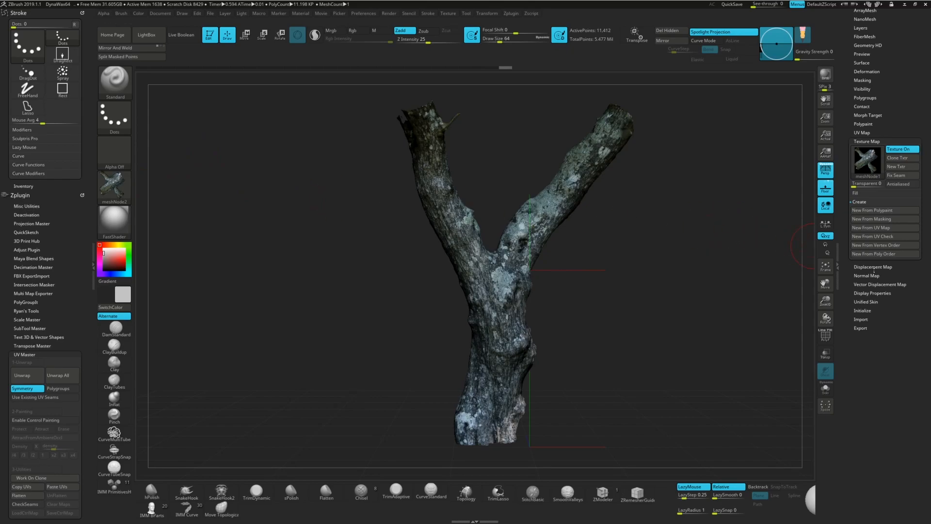
Create the tree's displacement map with SmoothUV and clone it as an alpha.
click(875, 267)
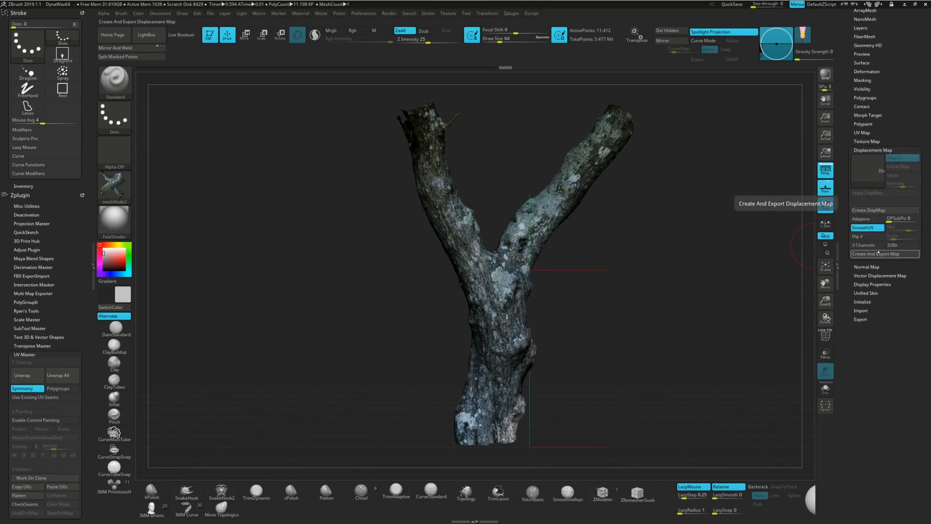
click(873, 212)
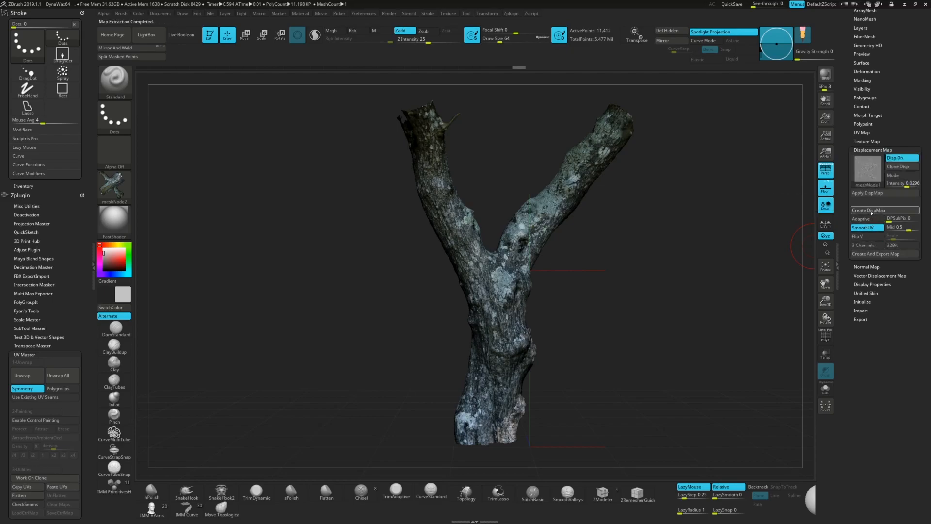
mouse_move(874, 181)
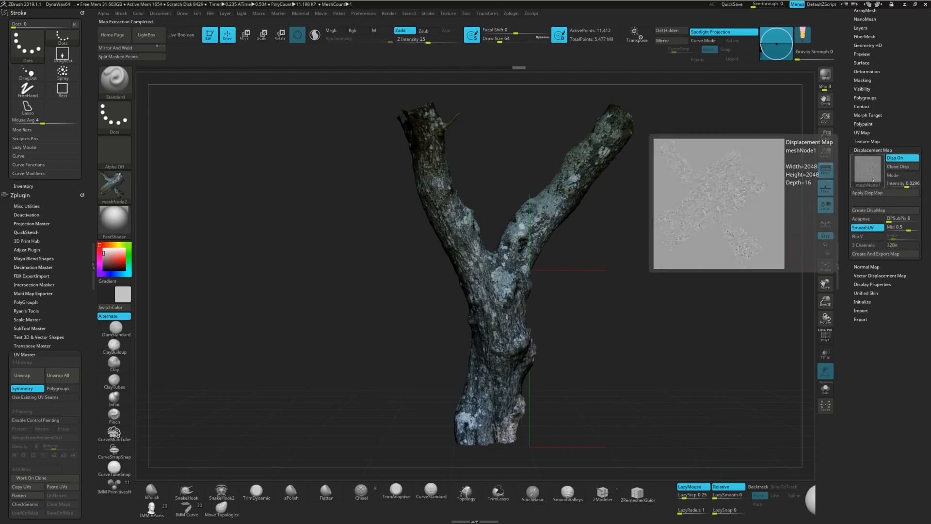
click(898, 167)
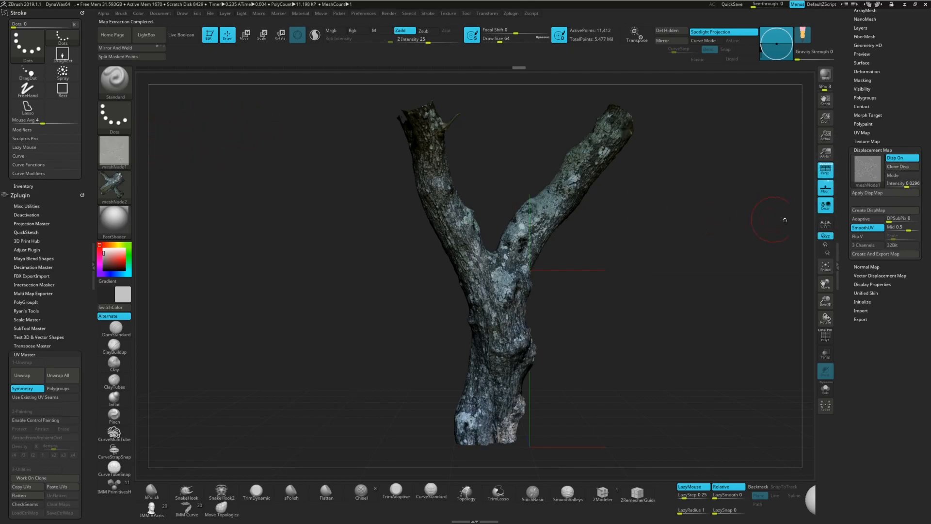
click(893, 151)
Export the selected low-resolution tree as an FBX file named olive_tree_final_retopo in the oliveira folder.
scroll(894, 124, up, 5)
drag(769, 239, 608, 297)
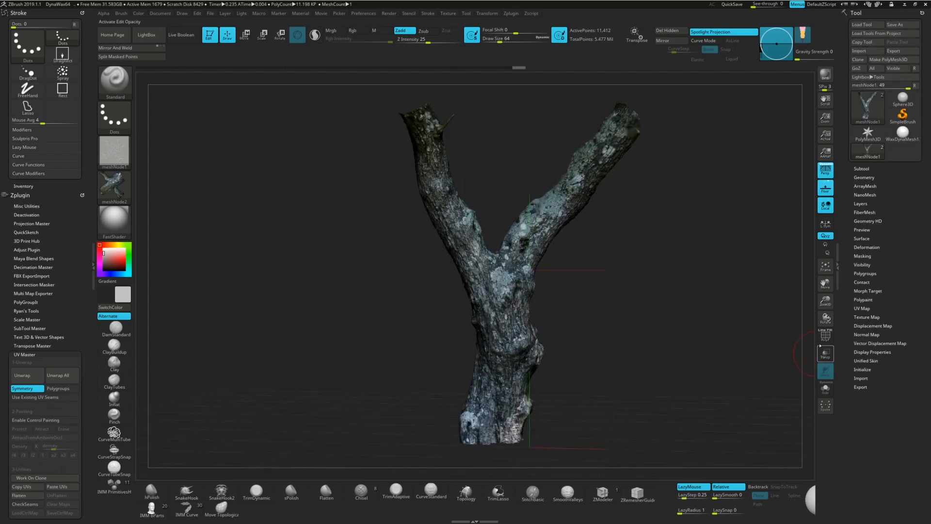
drag(796, 337, 737, 334)
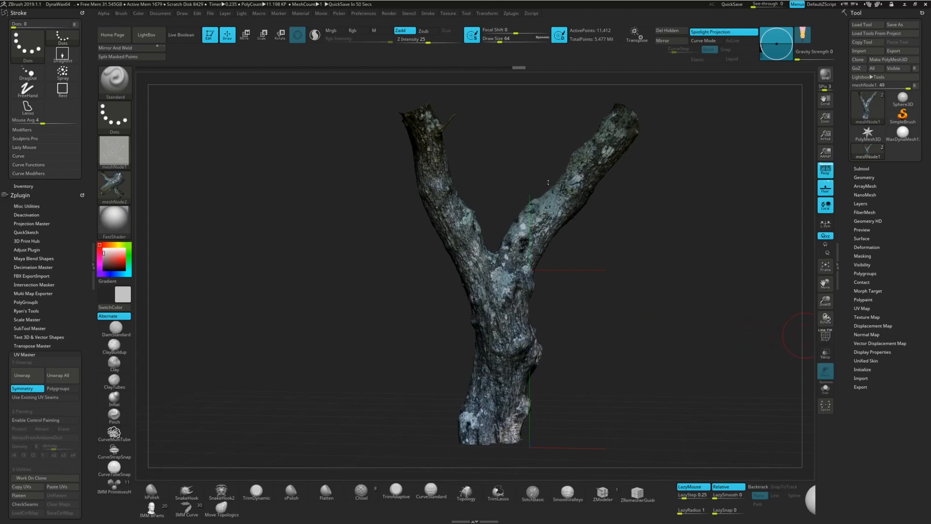
click(63, 354)
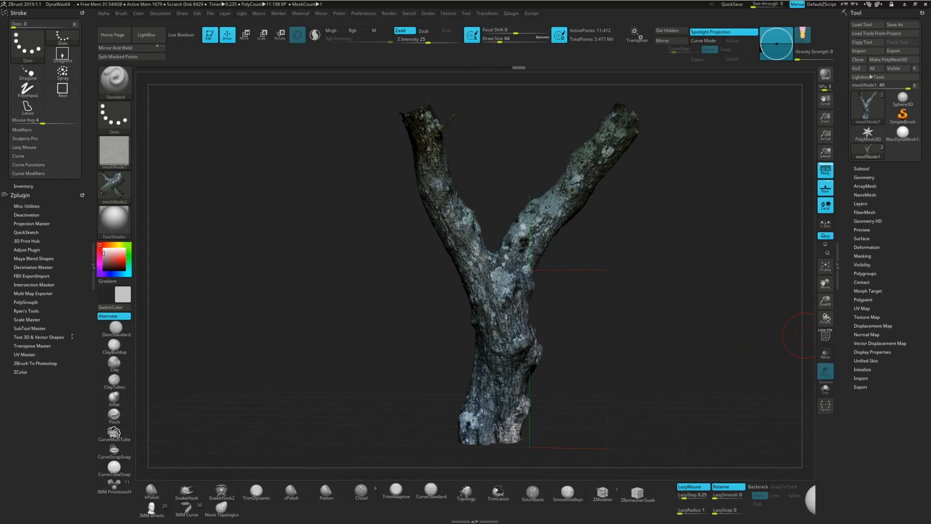
click(32, 277)
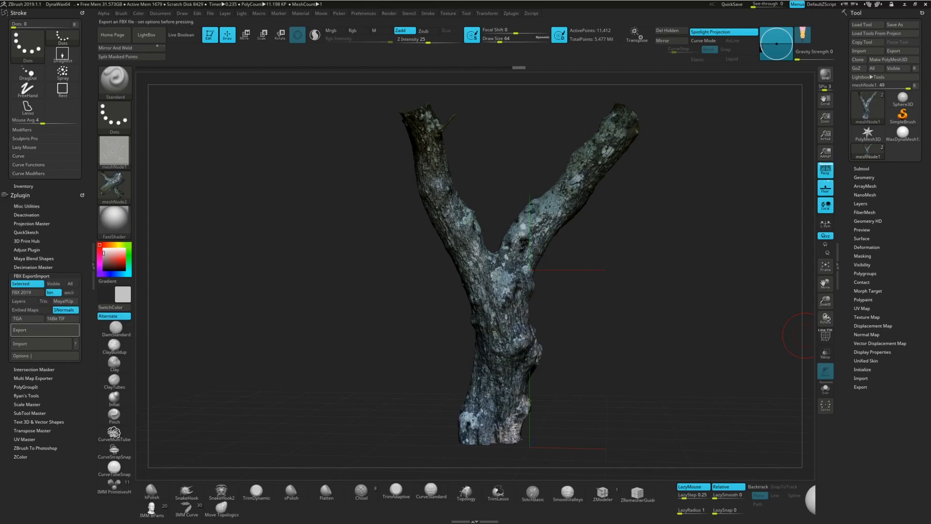
click(29, 330)
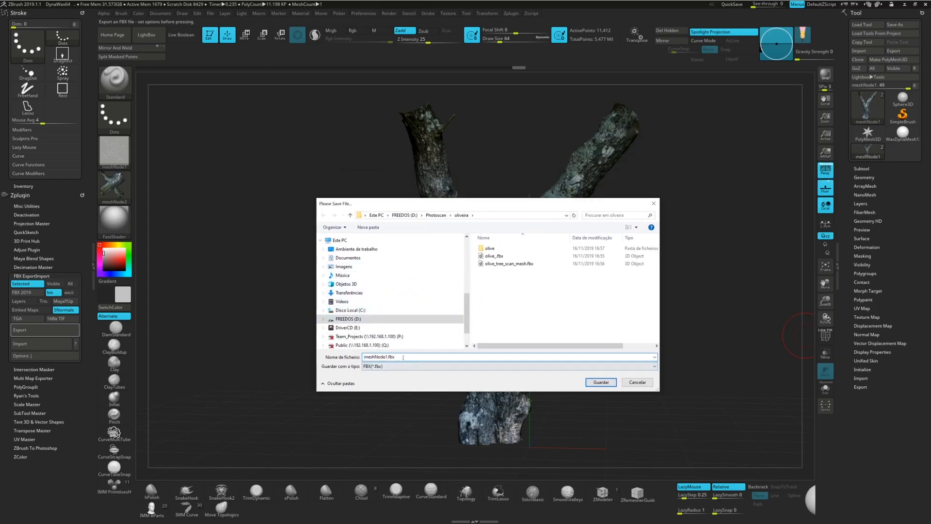
drag(410, 358, 322, 367)
text(olive)
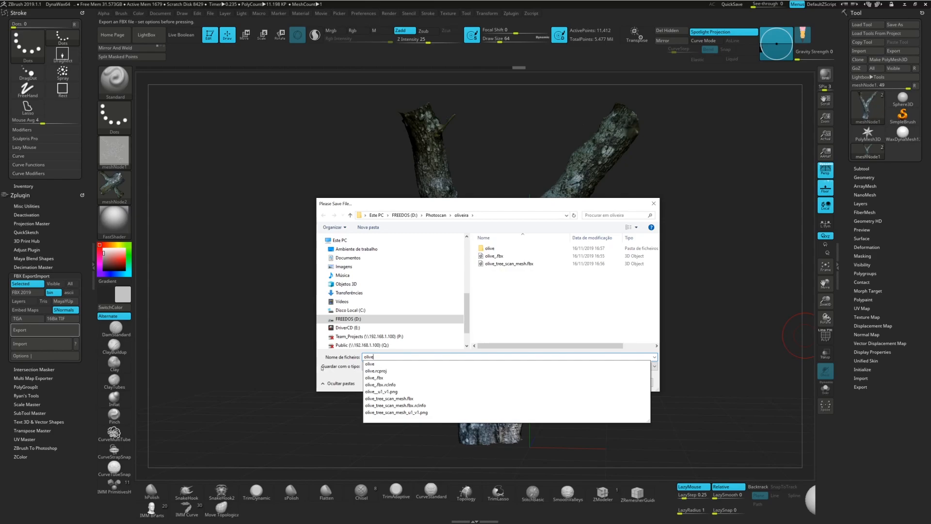
text(_tree_final_retop)
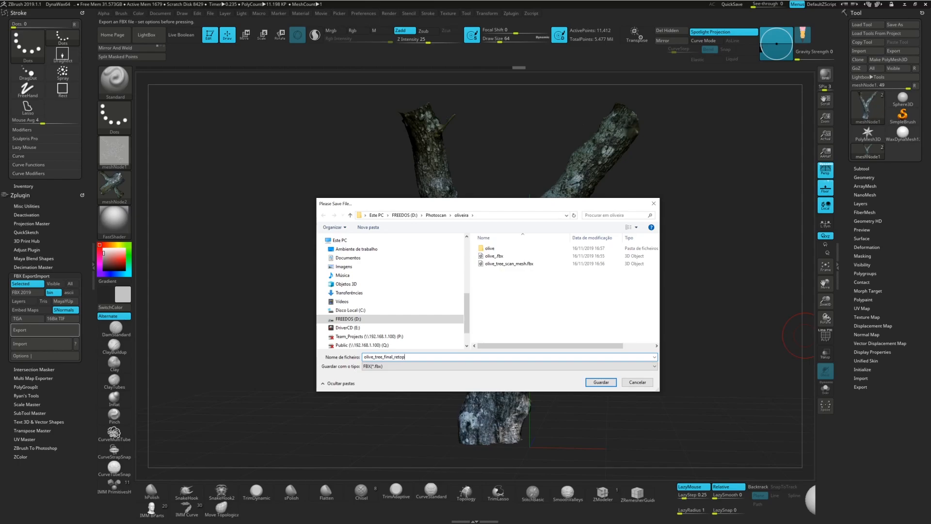
text(o)
click(597, 384)
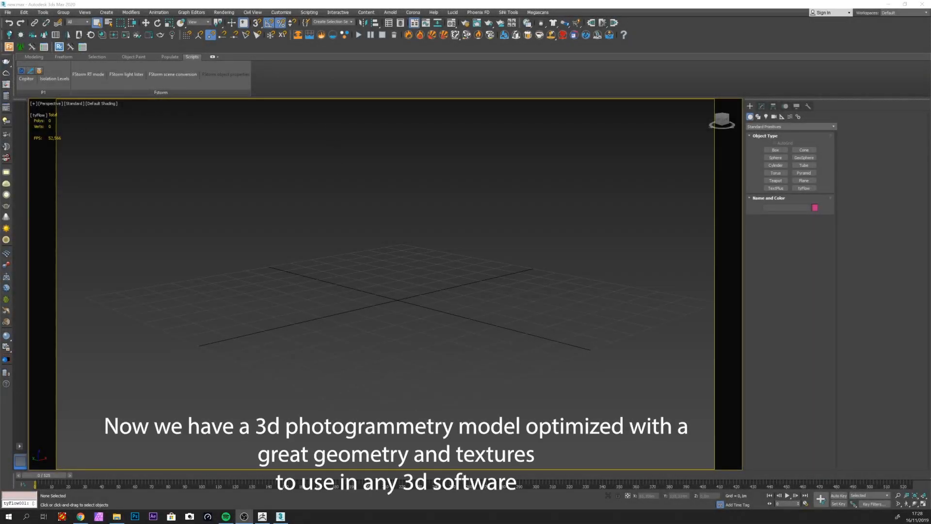
In 3ds Max, start a file import and browse to the oliveira folder inside Photoscan on drive D.
click(8, 12)
mouse_move(41, 110)
click(97, 113)
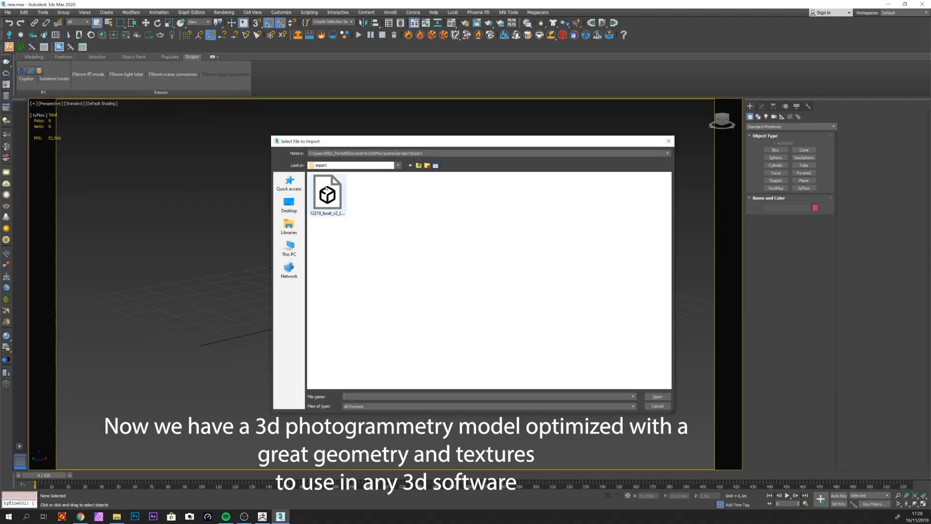
click(357, 166)
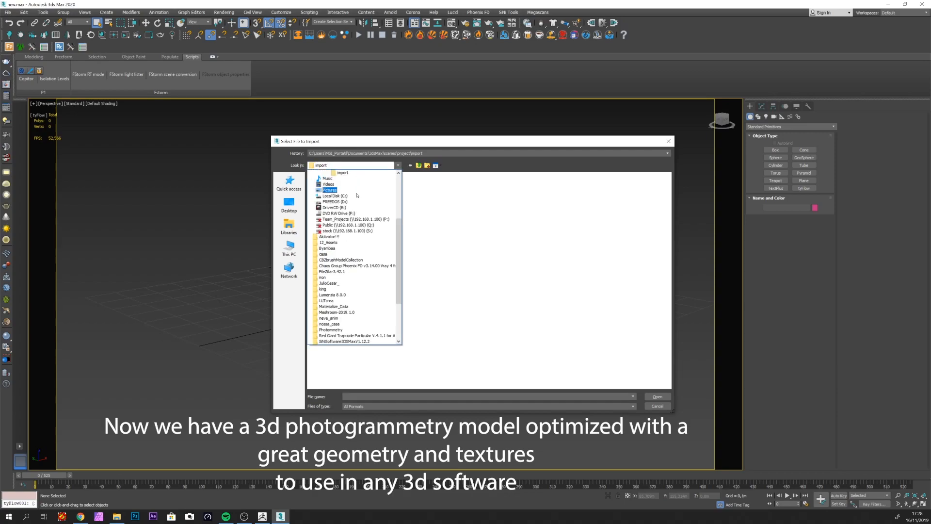
click(335, 201)
scroll(336, 243, down, 1)
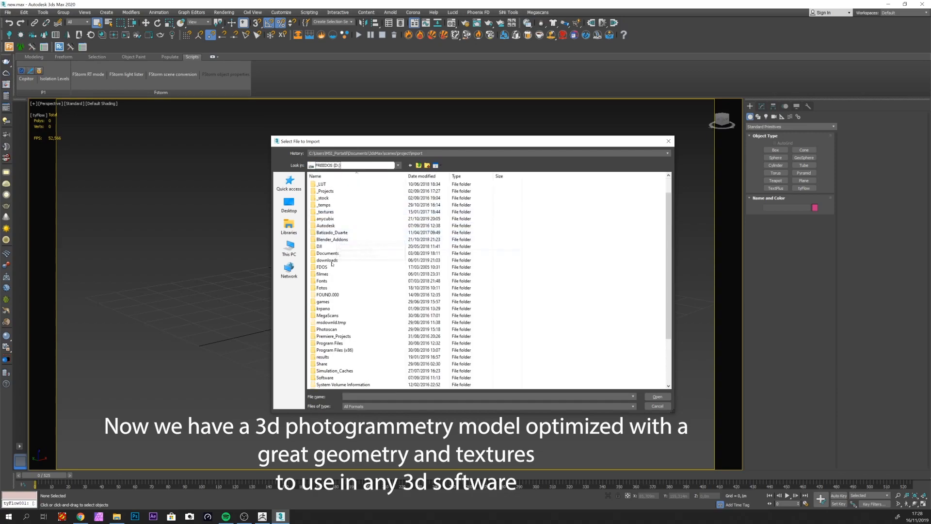
click(338, 330)
double_click(338, 330)
double_click(324, 191)
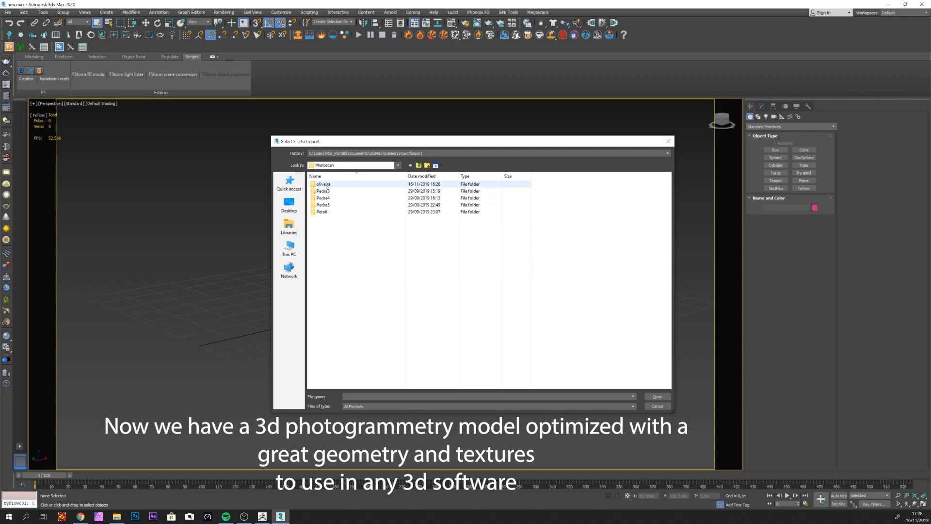
Import olive_tree_final_retopo.fbx into the scene, keeping the Autodesk Media & Entertainment preset.
click(427, 176)
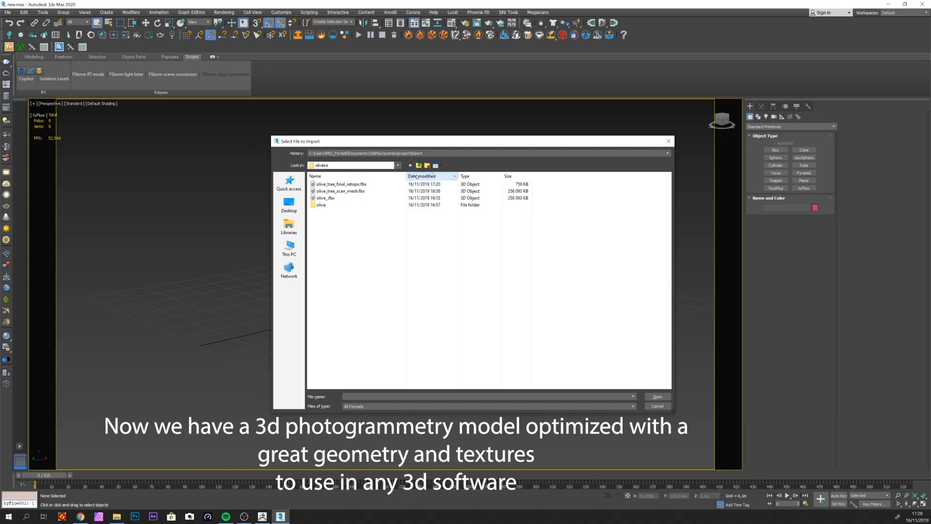
click(365, 185)
click(658, 397)
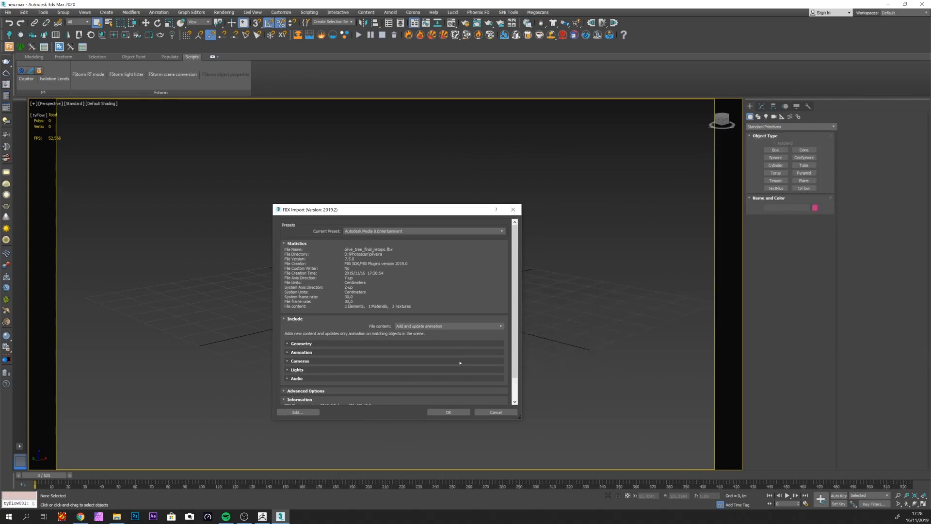
click(449, 413)
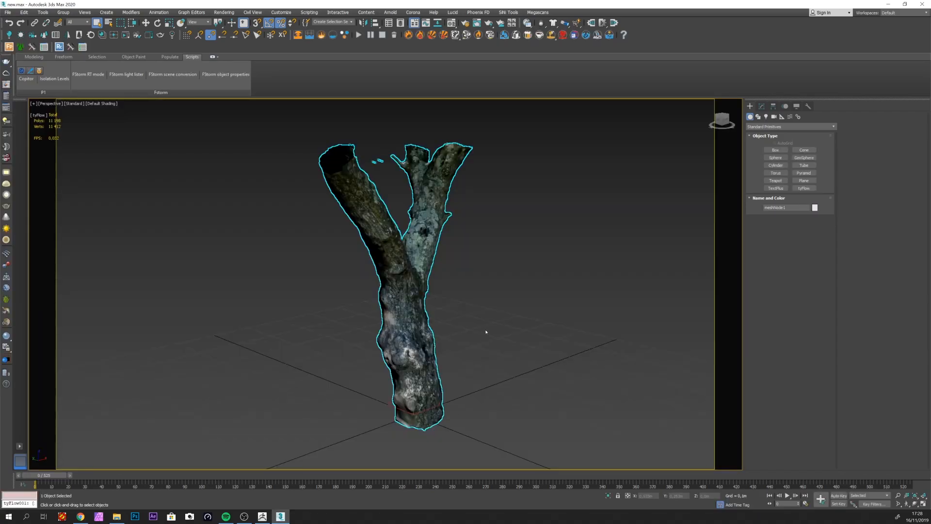
Examine the imported tree from several sides, briefly showing its mesh edges over the texture.
alt+middle_drag(476, 330, 408, 313)
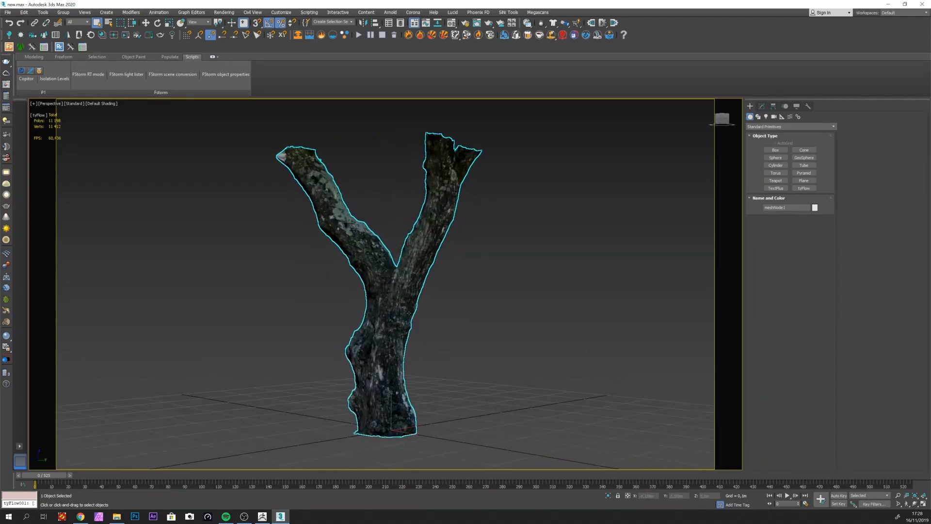
key(F4)
key(F4)
mouse_move(439, 320)
alt+middle_down()
mouse_move(547, 319)
mouse_move(454, 323)
mouse_move(432, 311)
mouse_move(426, 320)
alt+middle_up()
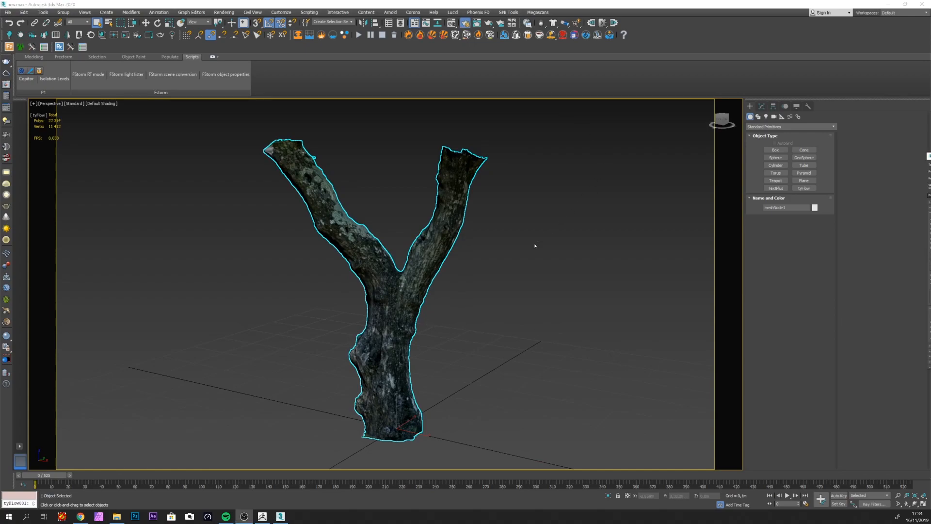
alt+middle_drag(535, 246, 522, 248)
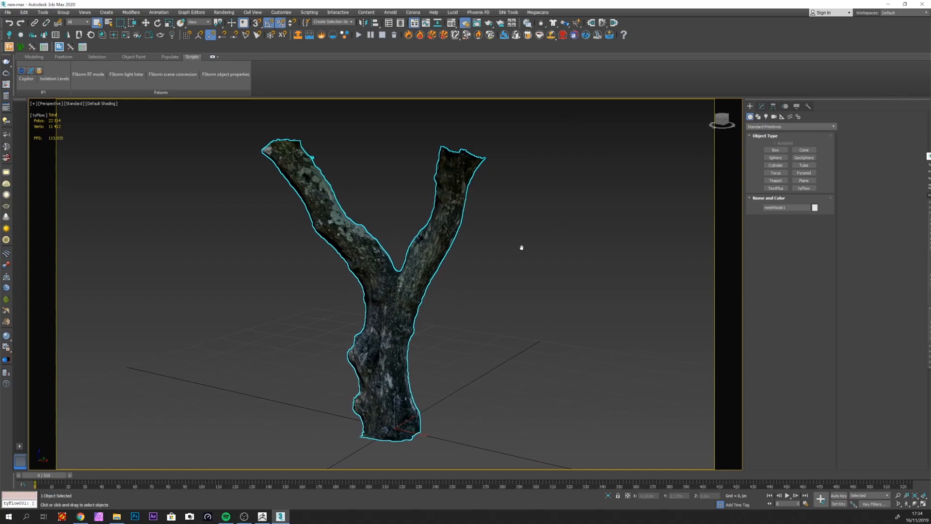
Render the tree with FStorm in real time, inspect it from other angles and move the render window away from the model.
click(88, 75)
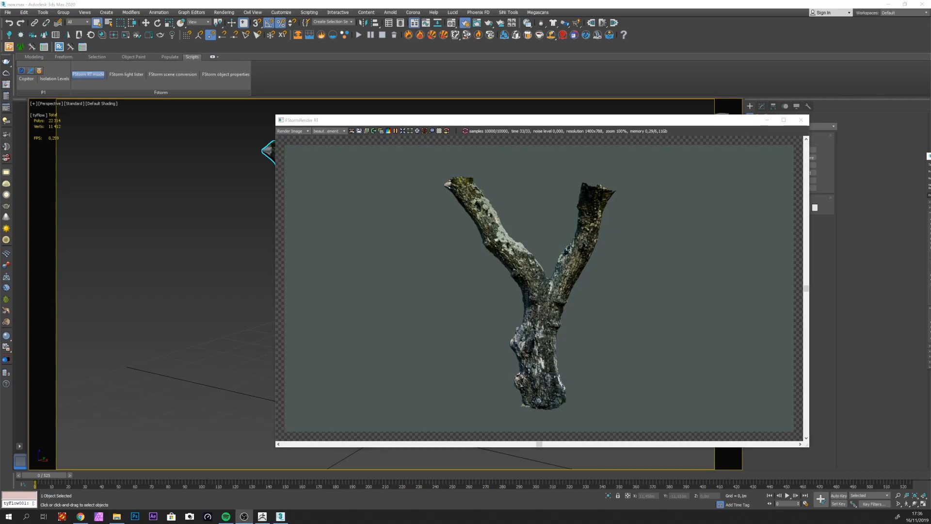
middle_drag(272, 317, 361, 320)
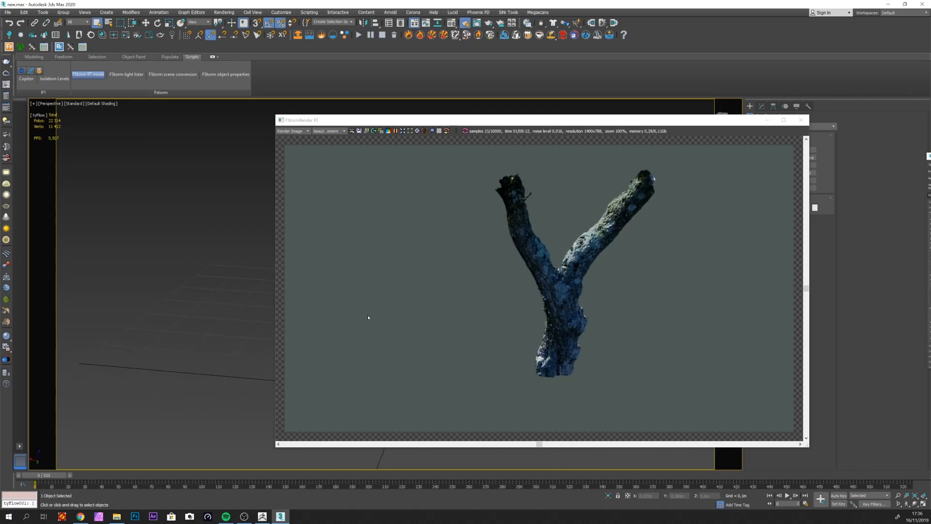
drag(566, 125, 665, 95)
mouse_move(371, 228)
middle_down()
mouse_move(239, 243)
mouse_move(301, 274)
mouse_move(339, 260)
mouse_move(272, 225)
mouse_move(286, 225)
mouse_move(293, 233)
mouse_move(260, 235)
mouse_move(291, 235)
mouse_move(245, 237)
mouse_move(286, 225)
mouse_move(282, 250)
middle_up()
Display the tree with edged faces to compare its wireframe with the FStorm render, and close the render window.
key(F4)
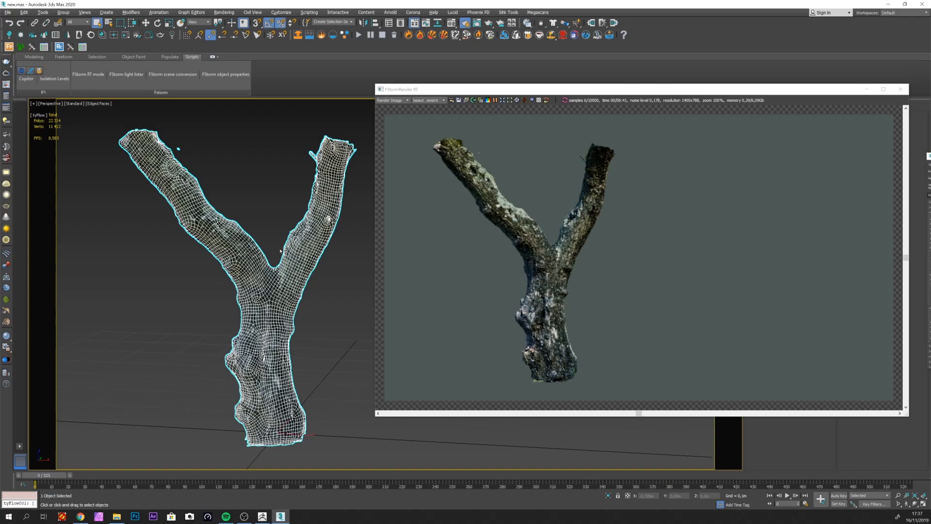
alt+middle_drag(62, 128, 344, 277)
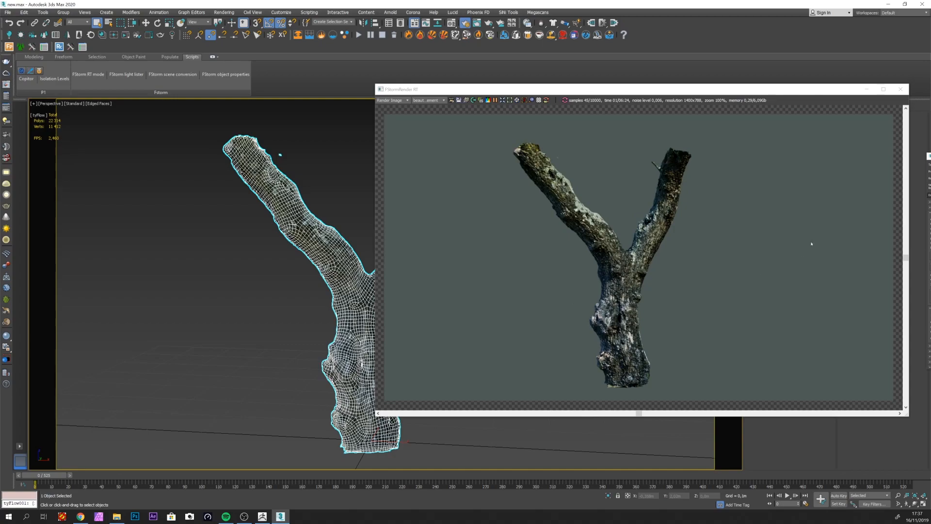
click(900, 89)
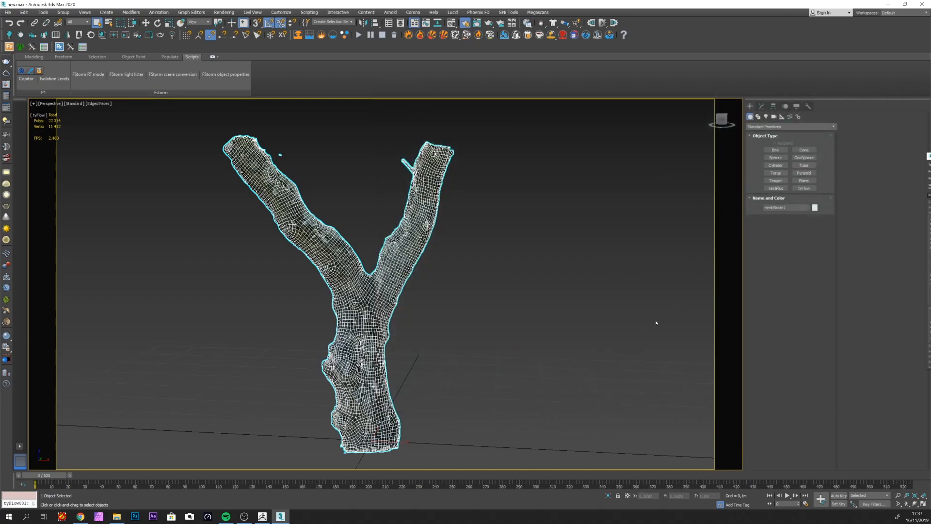